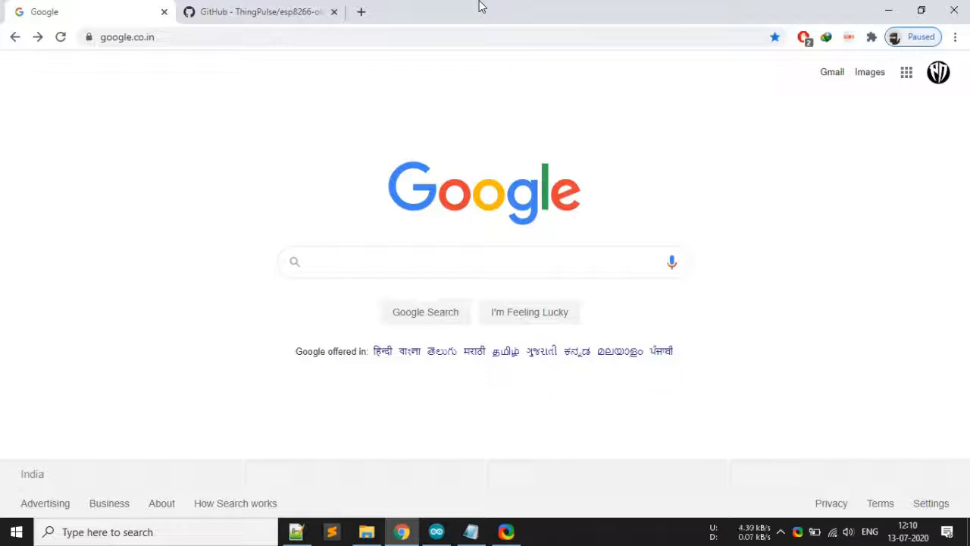
Step: Search Google for "arduino" and open the Arduino Software page at its Arduino IDE download options
left_click(363, 258)
left_click(363, 258)
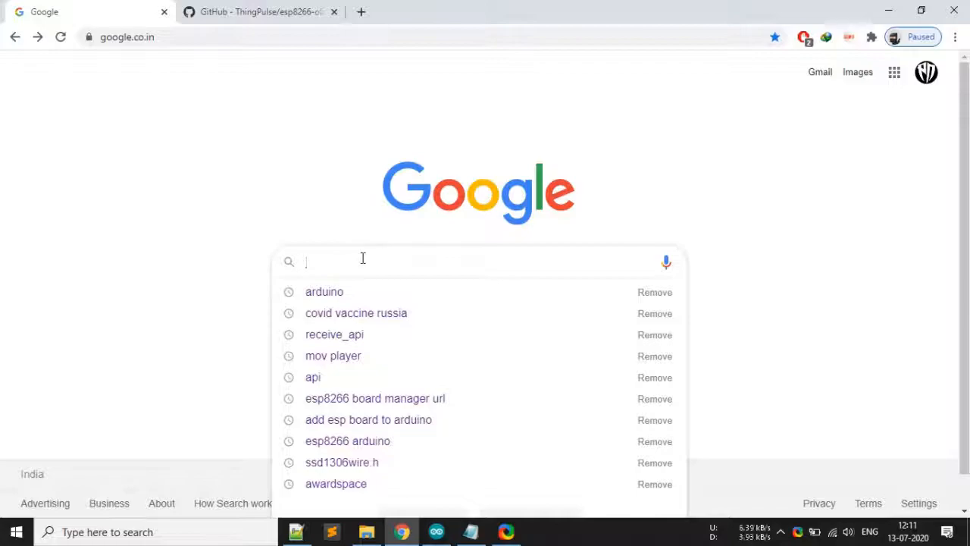
type("arduino")
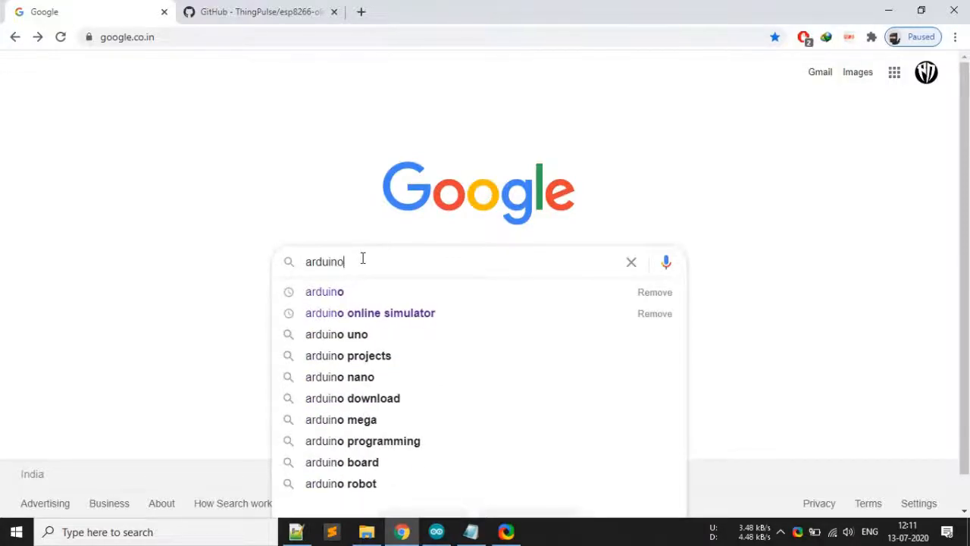
key("Return")
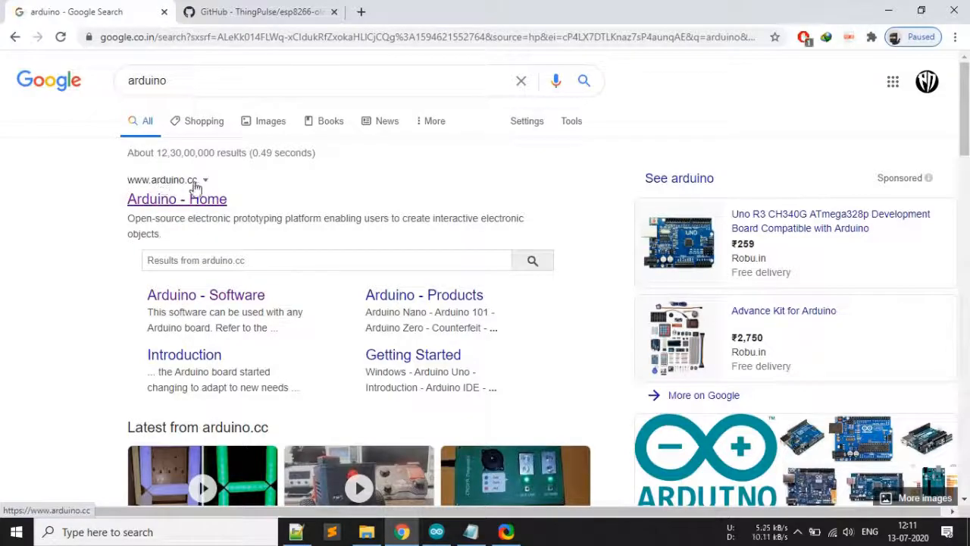
scroll(71, 219, "down", 1)
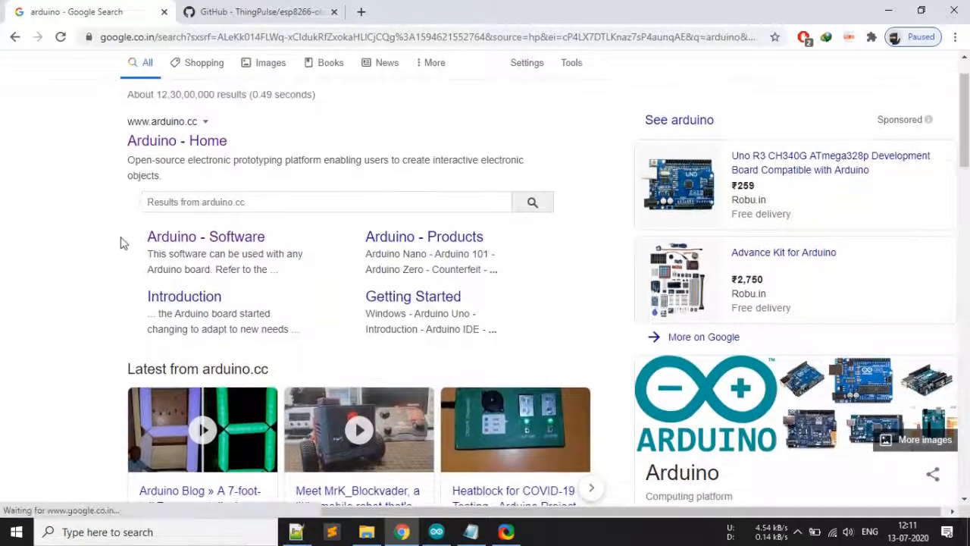
left_click(222, 241)
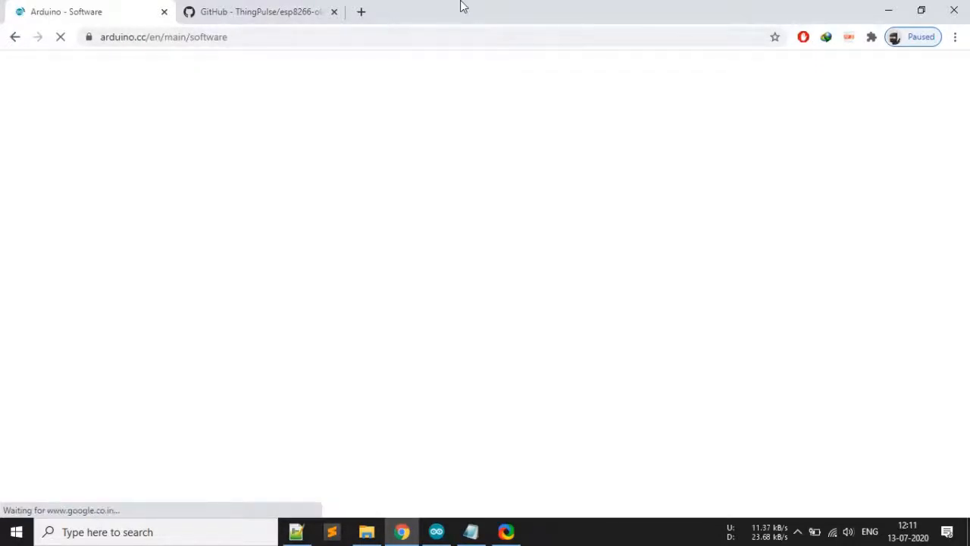
scroll(105, 252, "down", 3)
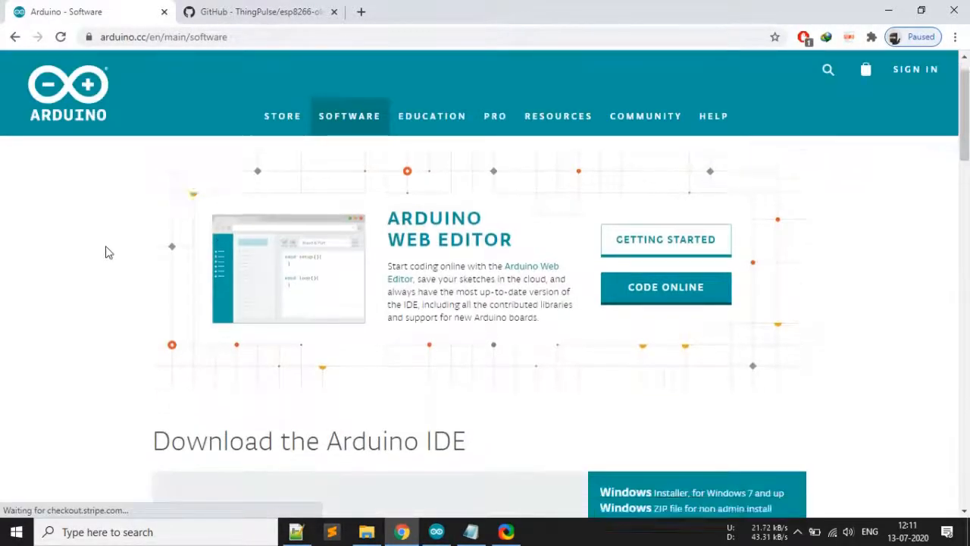
scroll(106, 251, "down", 2)
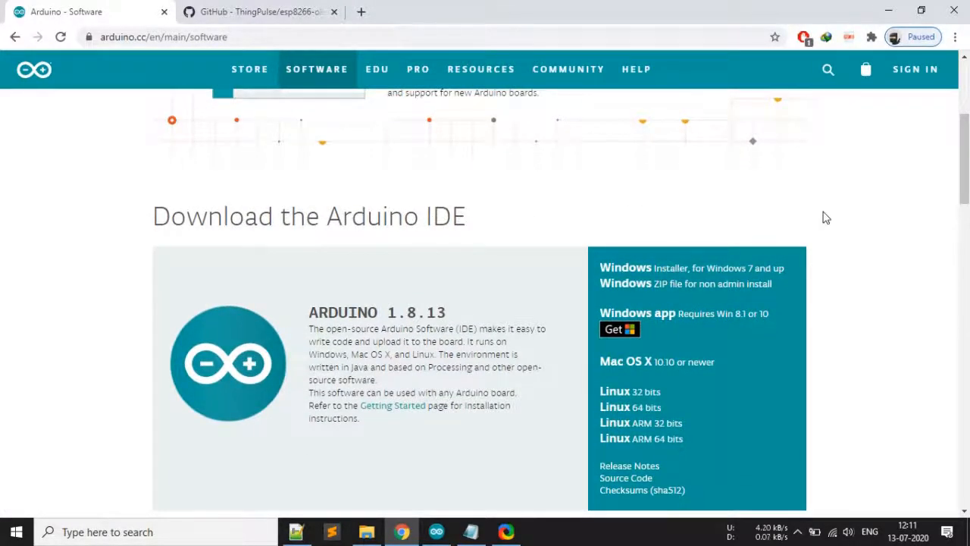
scroll(824, 218, "down", 1)
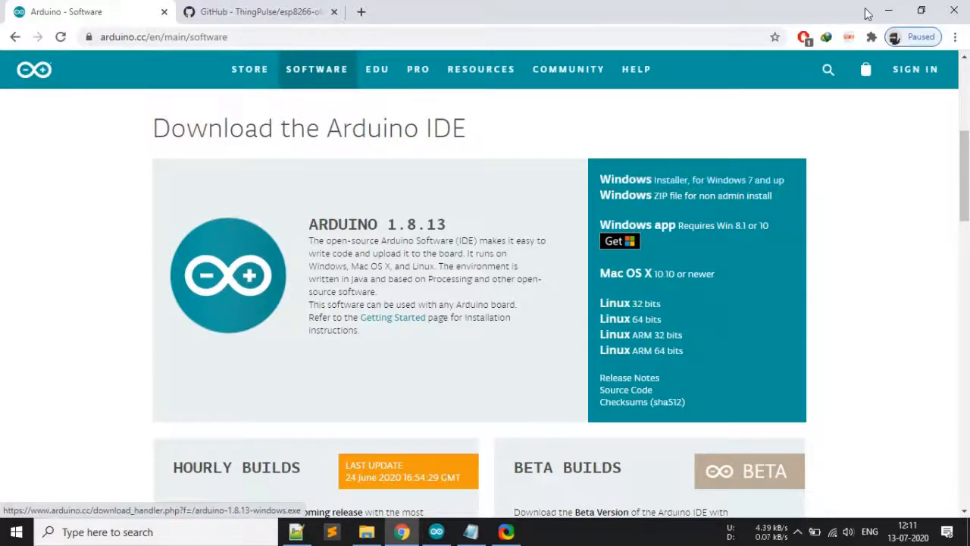
Step: Minimize the browser and launch the Arduino IDE from the desktop
left_click(888, 11)
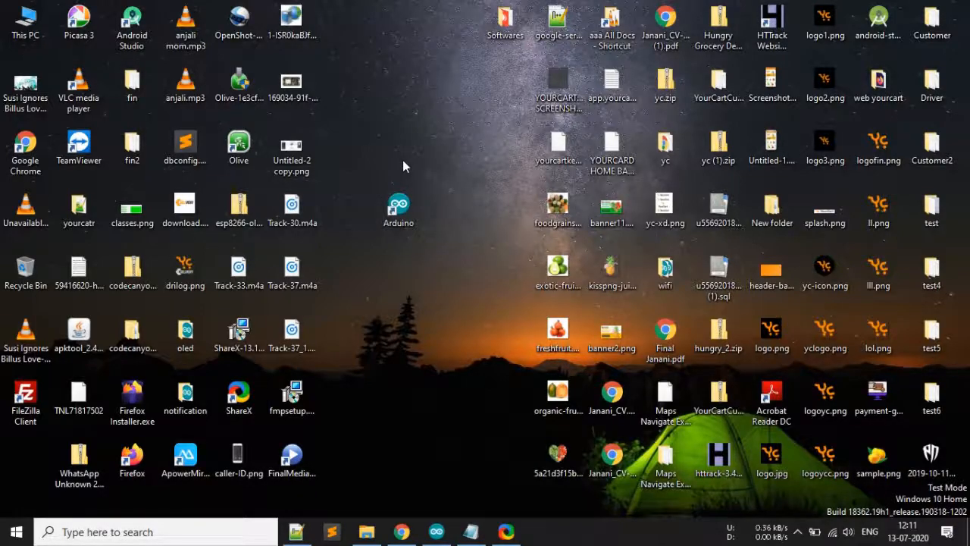
double_click(404, 212)
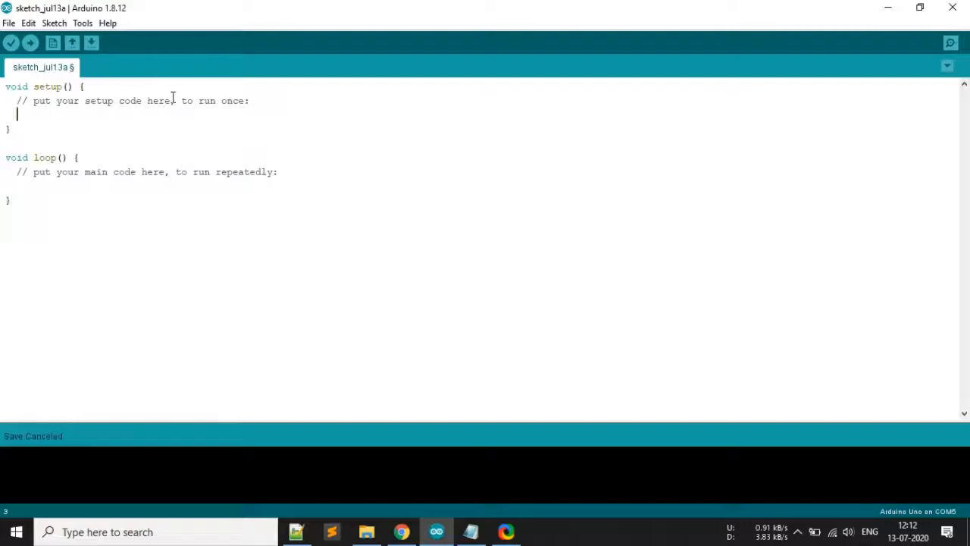
Step: Examine the setup and loop functions in the default sketch and their run-once and run-repeatedly comments
left_click_drag(180, 100, 241, 104)
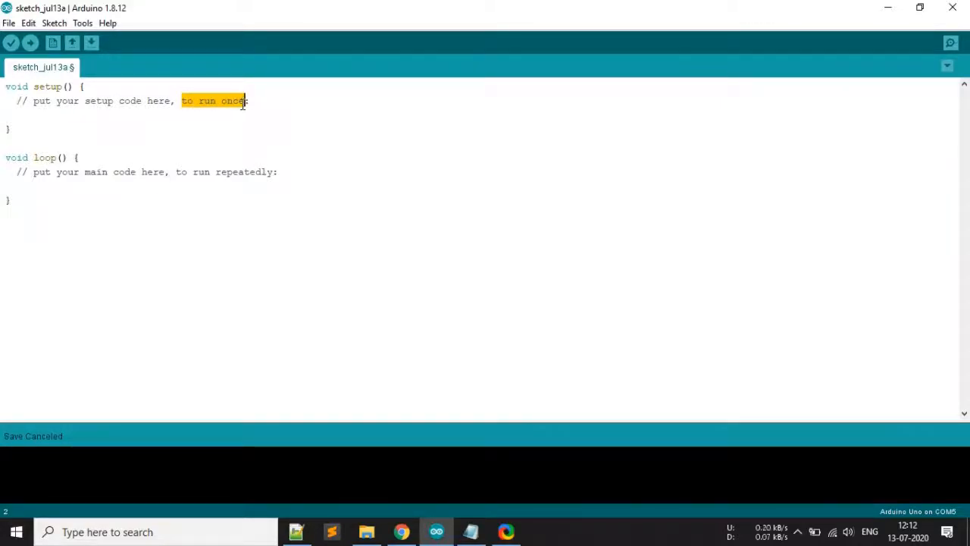
left_click_drag(175, 171, 274, 172)
left_click(328, 169)
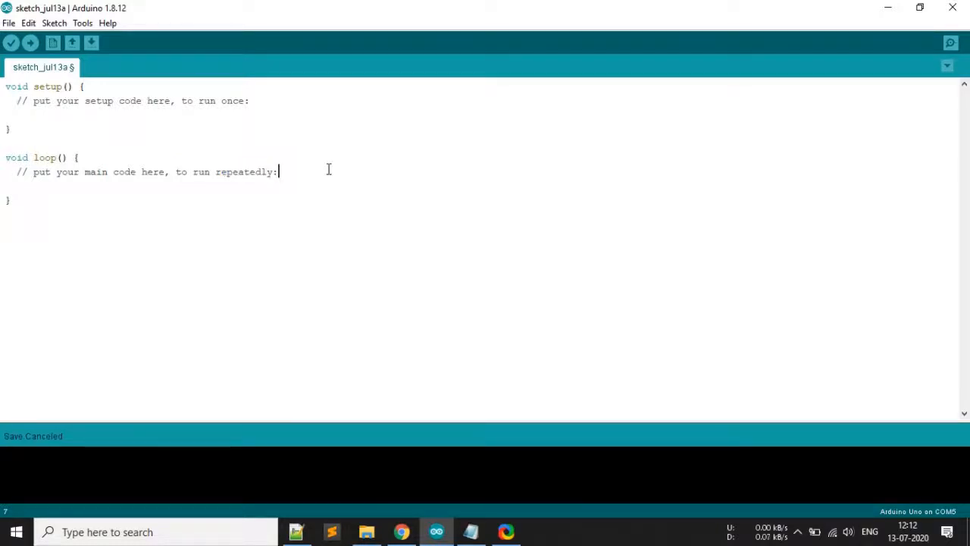
double_click(51, 88)
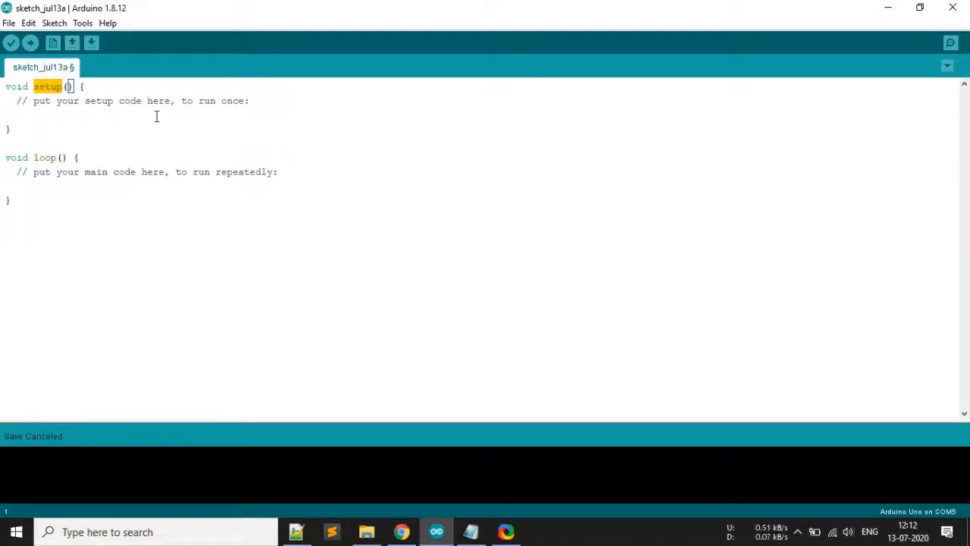
left_click(48, 87)
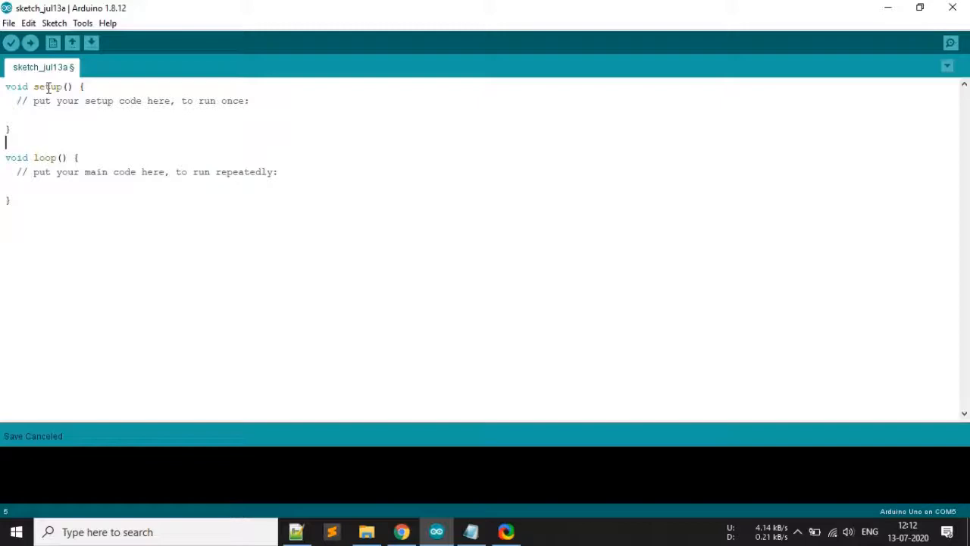
left_click(47, 87)
double_click(40, 161)
left_click(69, 190)
left_click_drag(249, 100, 199, 100)
left_click_drag(279, 172, 176, 172)
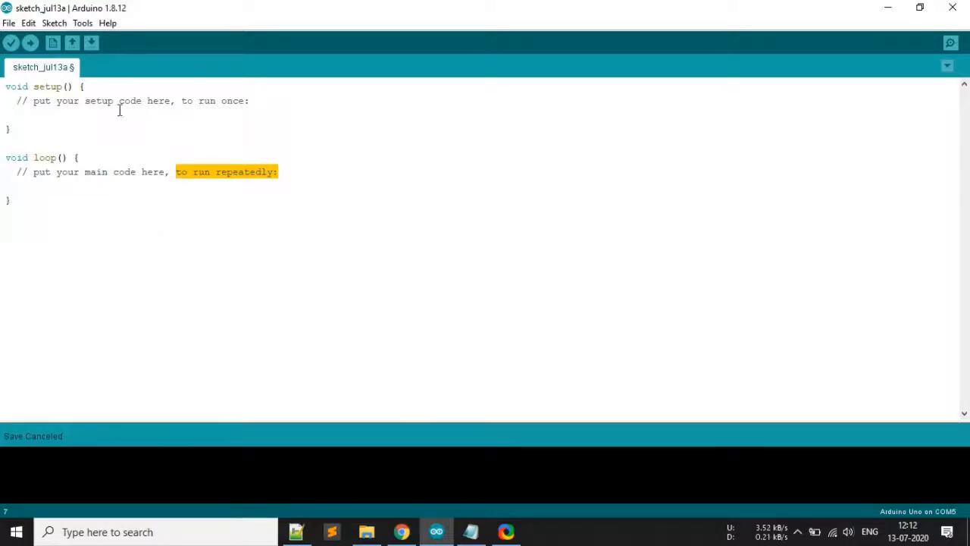
left_click(109, 191)
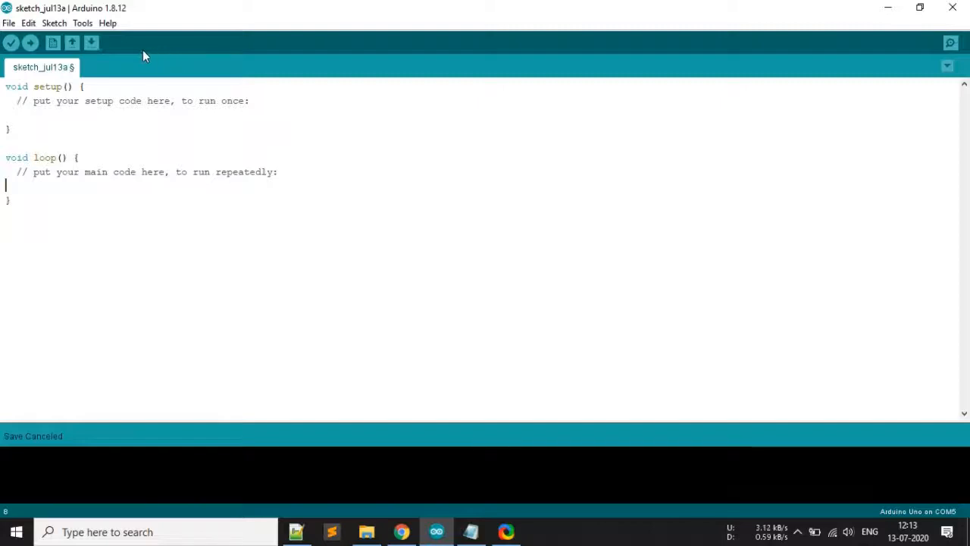
left_click(9, 23)
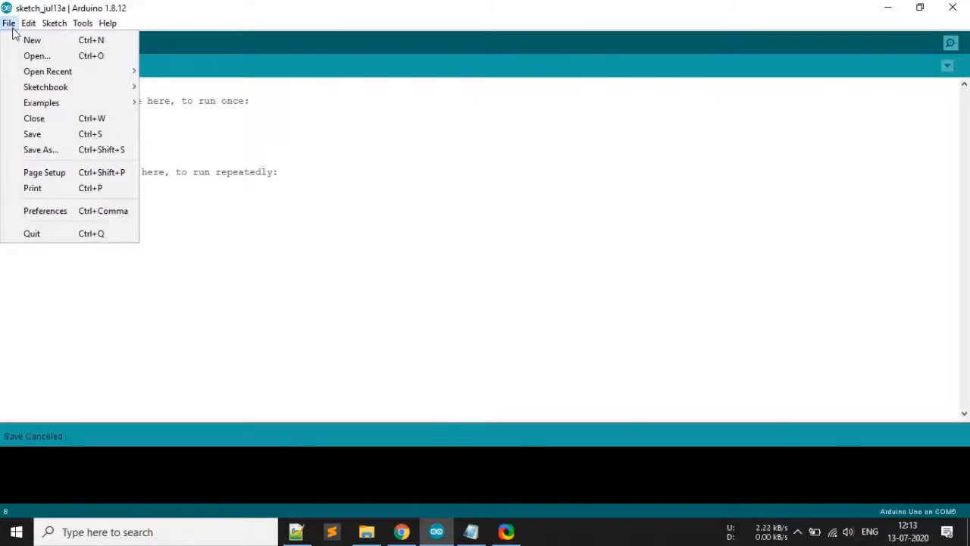
left_click(88, 214)
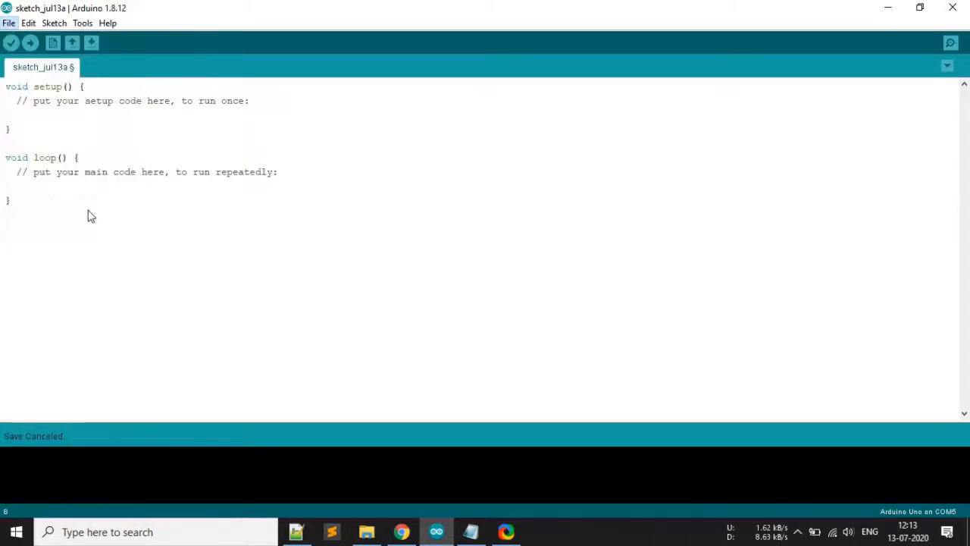
left_click(471, 531)
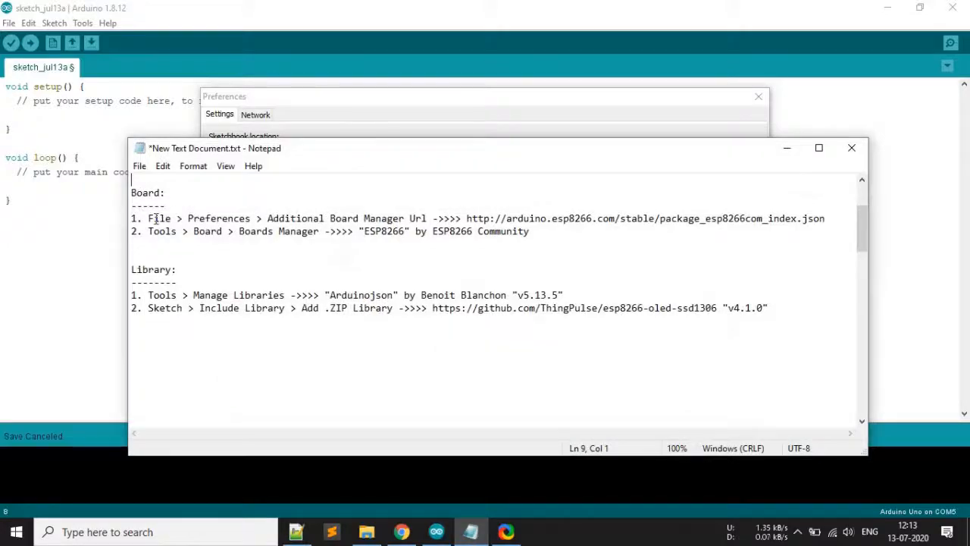
left_click_drag(466, 218, 822, 219)
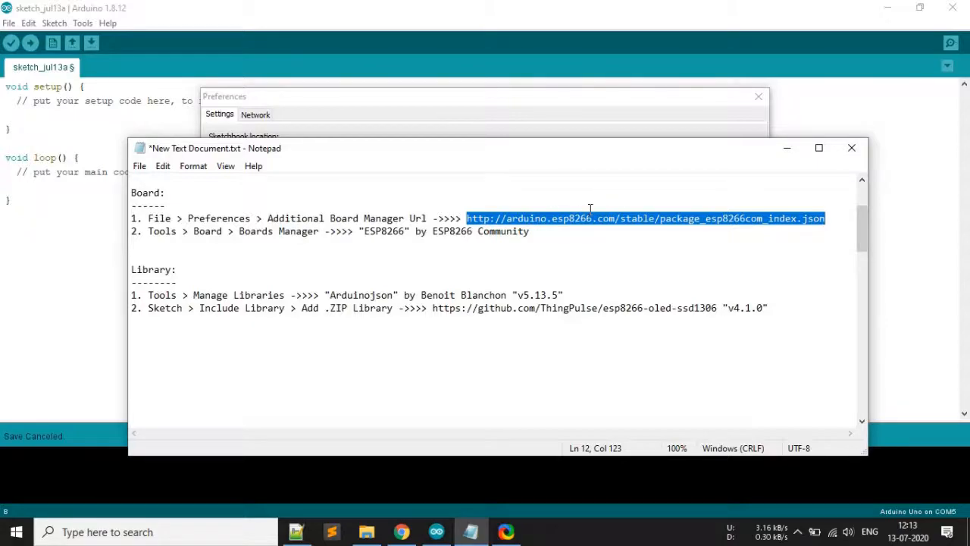
left_click(393, 102)
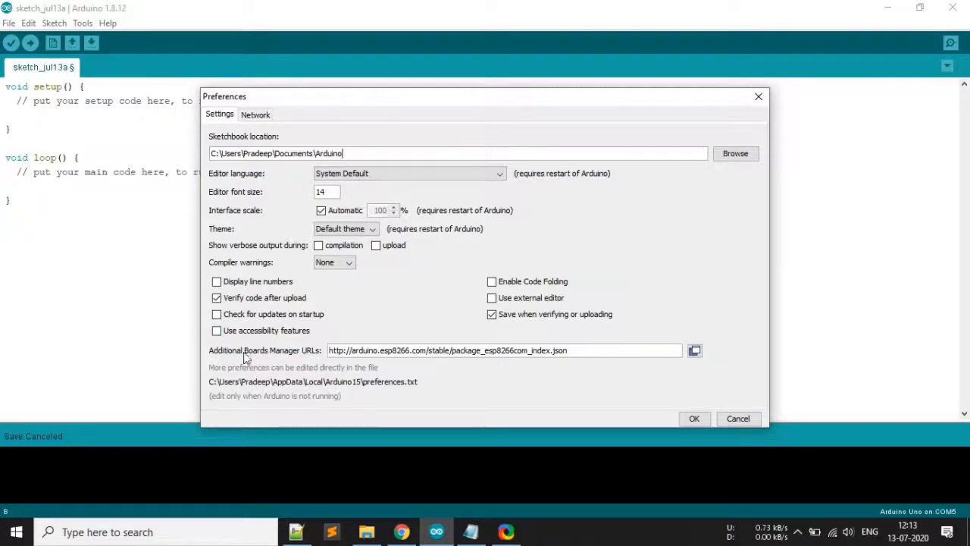
left_click_drag(583, 352, 328, 353)
key("ctrl+c")
key("BackSpace")
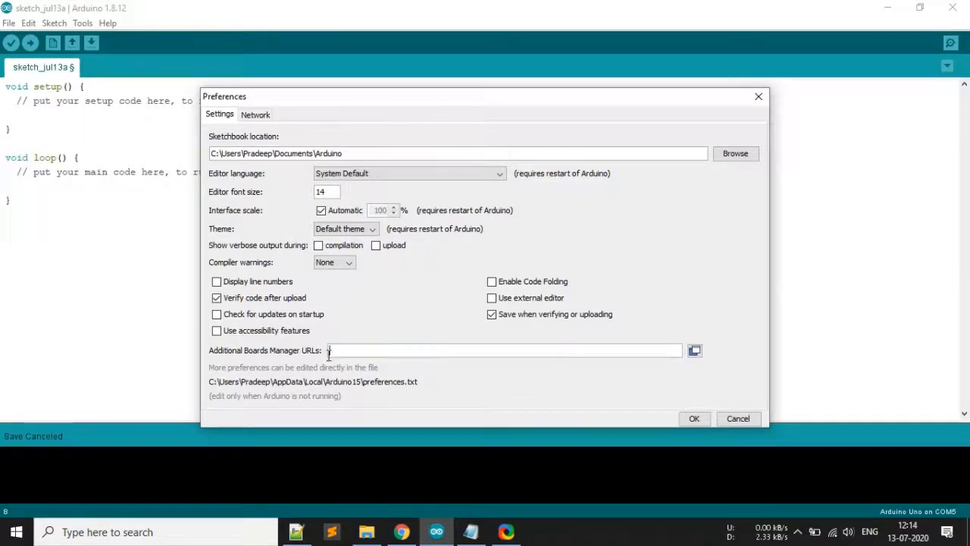
key("ctrl+v")
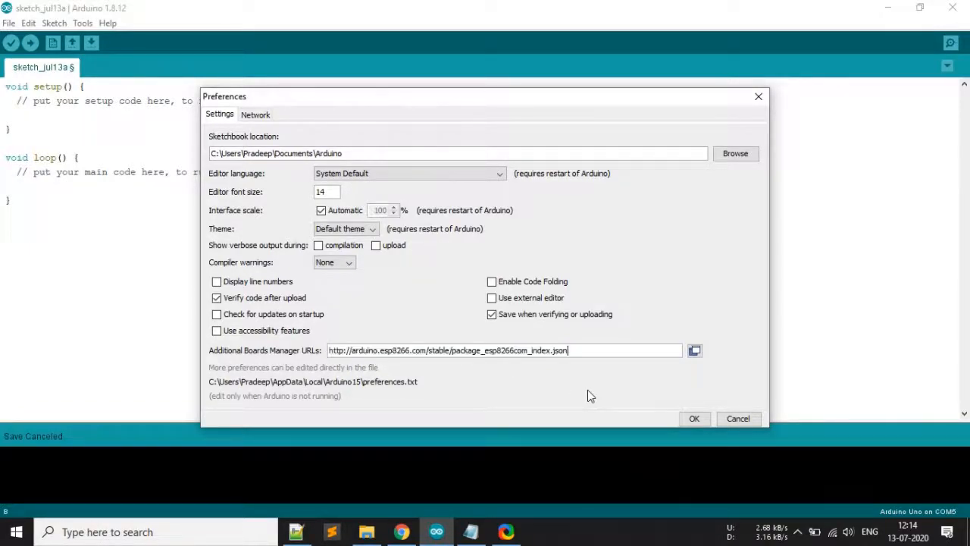
left_click(694, 419)
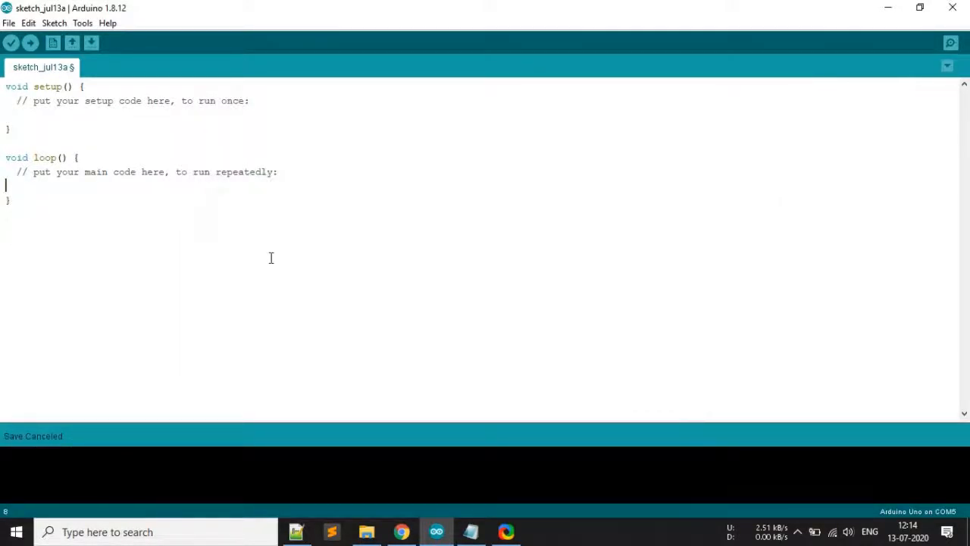
Step: Check the second board instruction in the Notepad notes and search the Boards Manager for esp8266
left_click(470, 531)
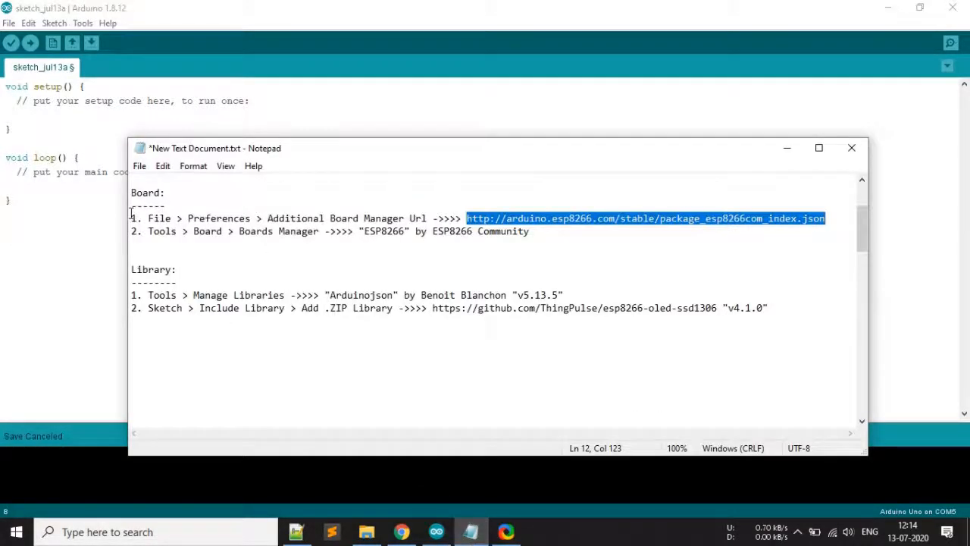
left_click(156, 231)
left_click(264, 230)
left_click(270, 6)
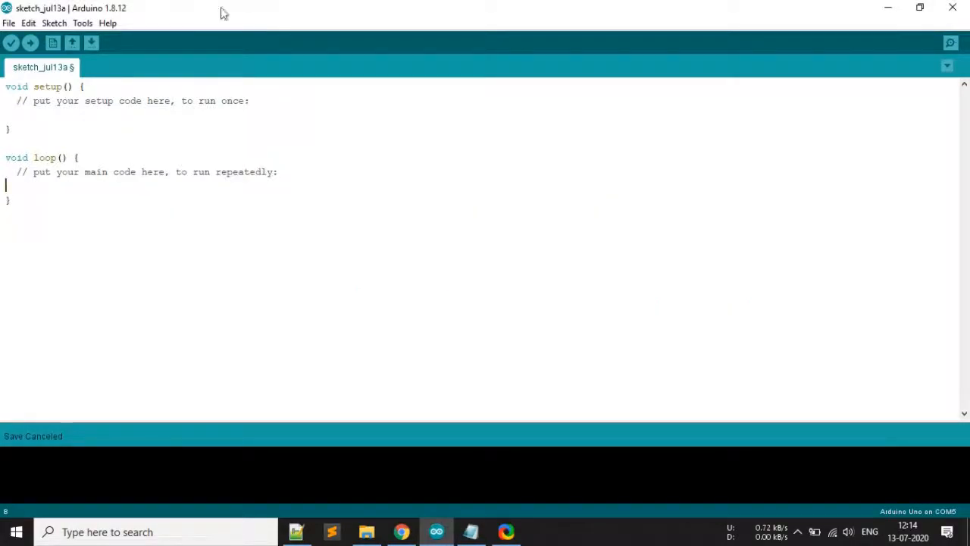
left_click(81, 22)
mouse_move(140, 166)
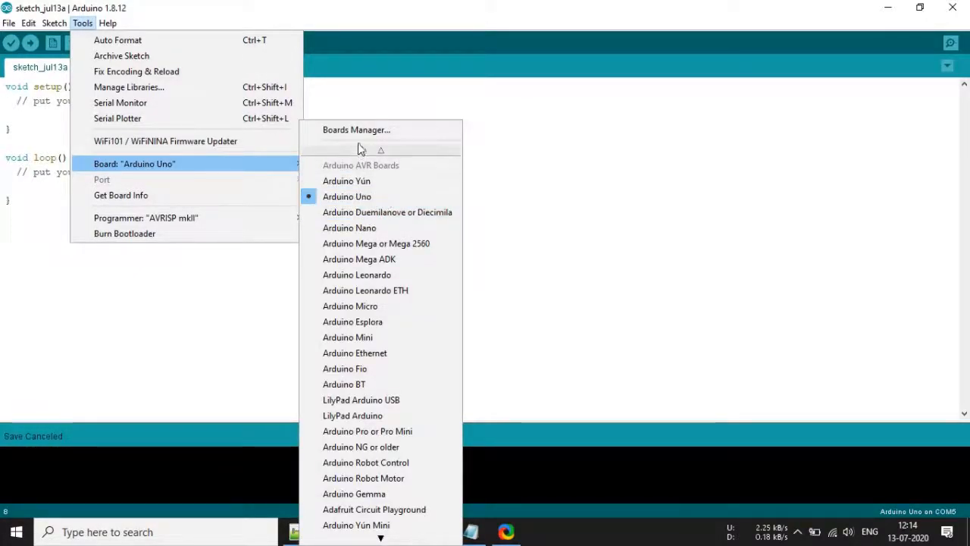
left_click(362, 131)
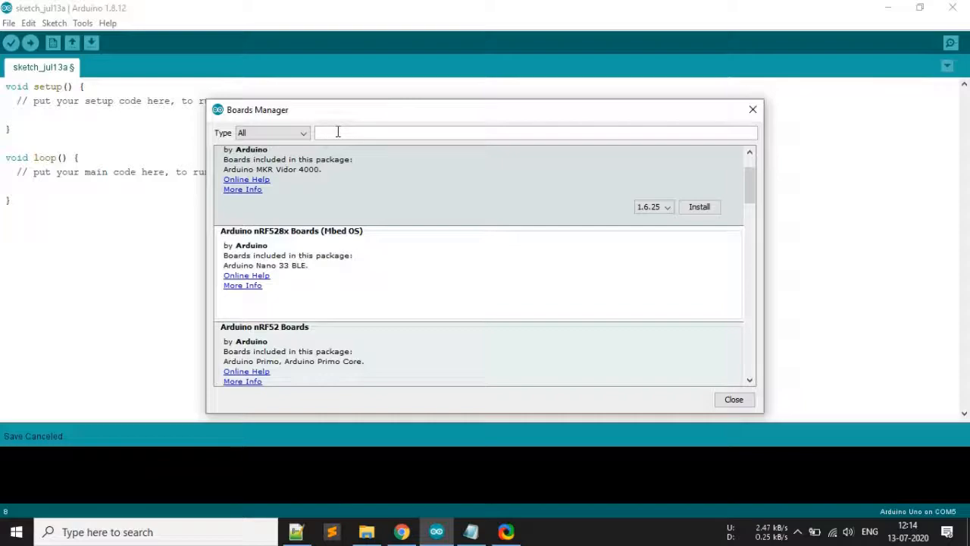
type("sp8266")
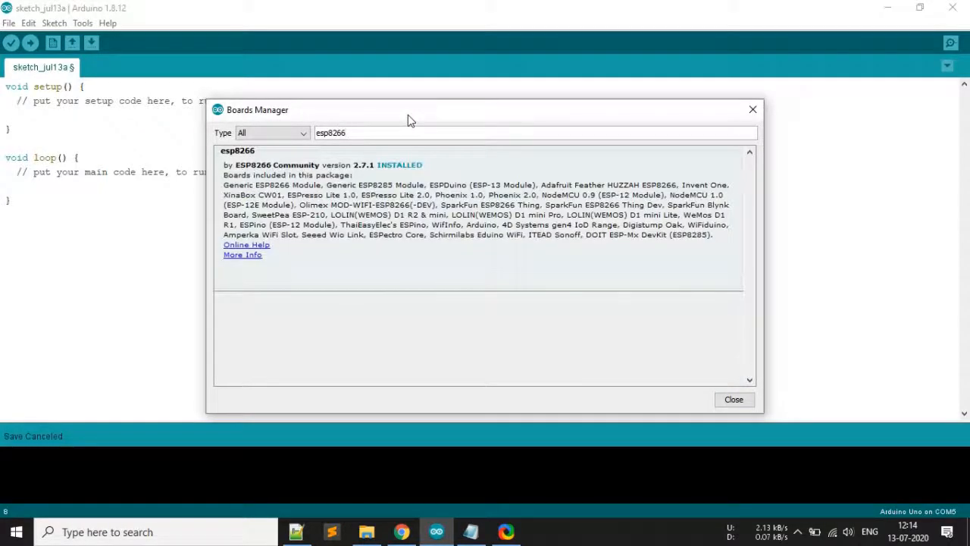
Step: Review the selectable versions of the ESP8266 Community package, leave the selection unset and close the Boards Manager
mouse_move(243, 169)
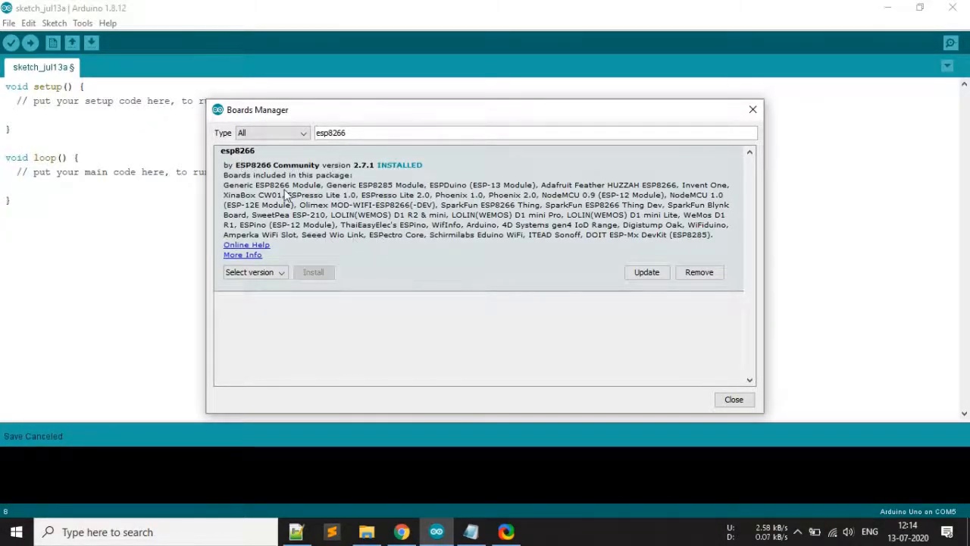
left_click(276, 274)
left_click(276, 275)
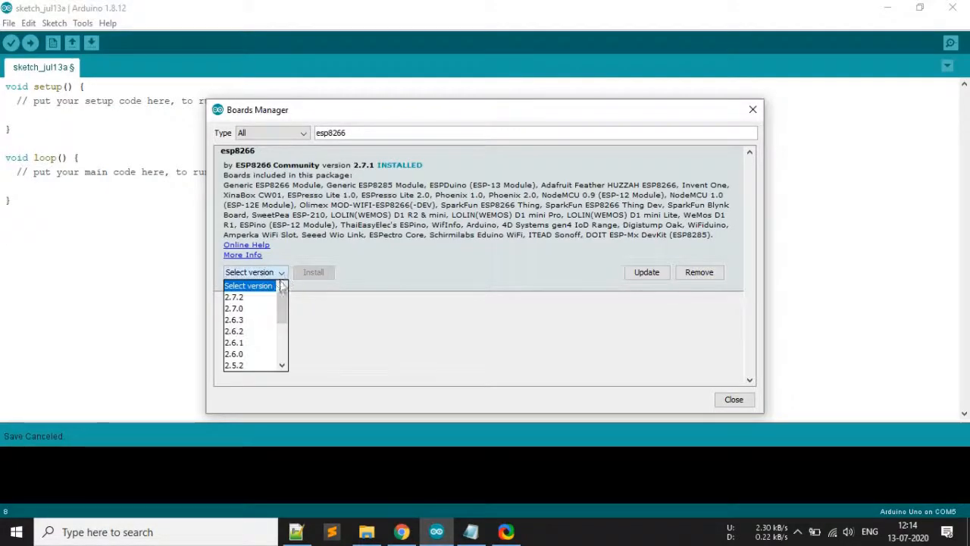
left_click(253, 285)
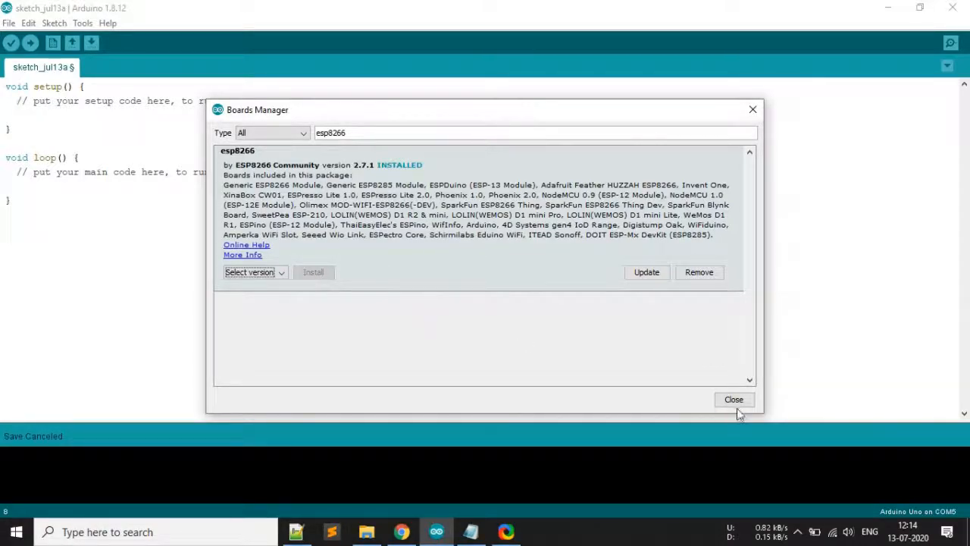
left_click(752, 109)
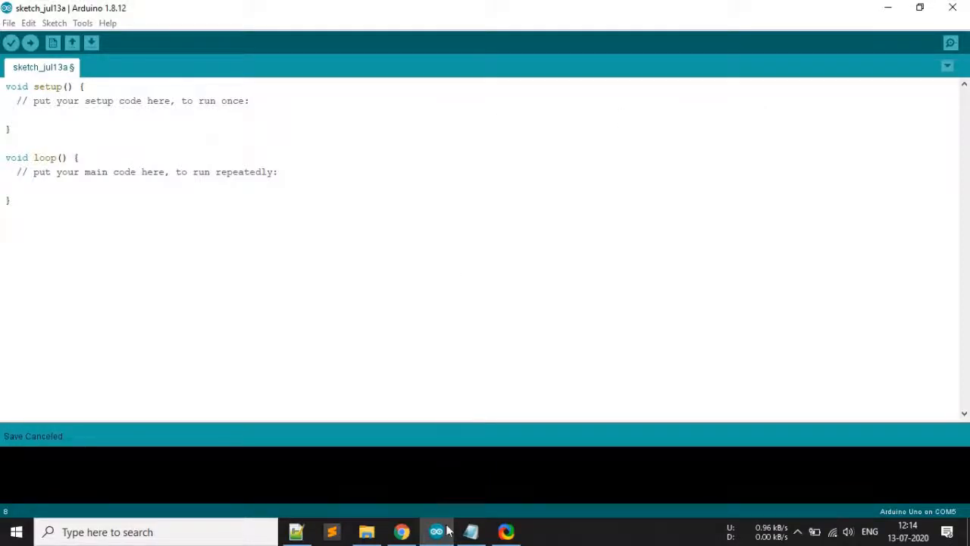
Step: Set the target board to NodeMCU 1.0 (ESP-12E Module) from the ESP8266 boards
mouse_move(437, 531)
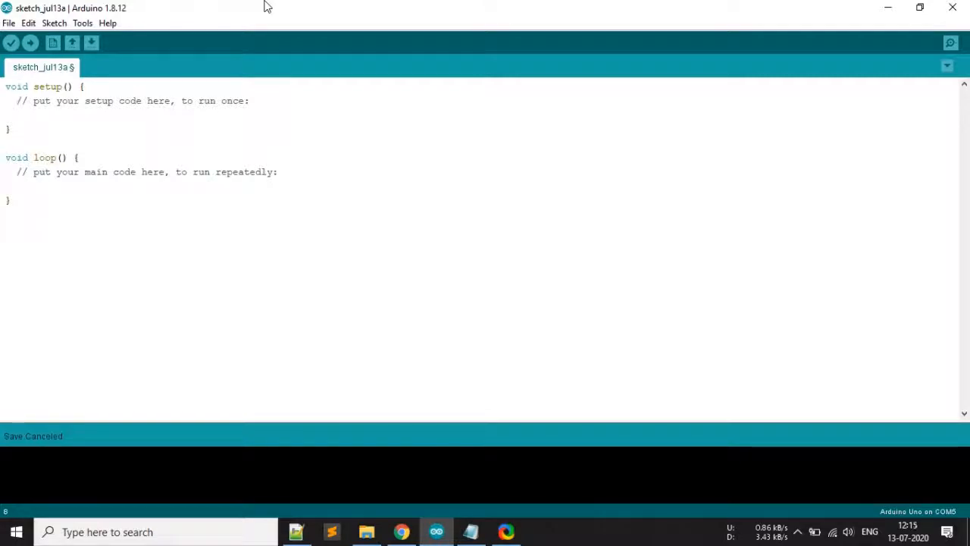
left_click(89, 29)
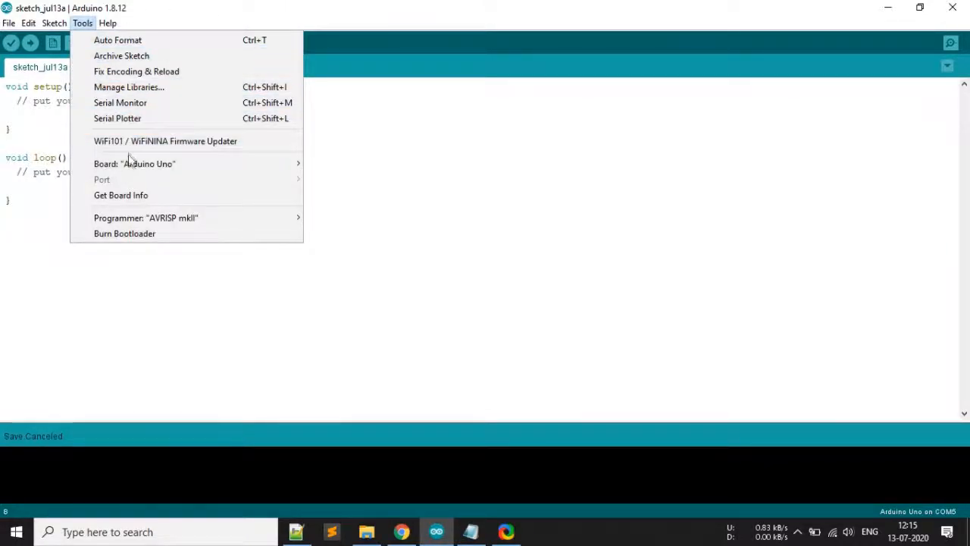
mouse_move(133, 166)
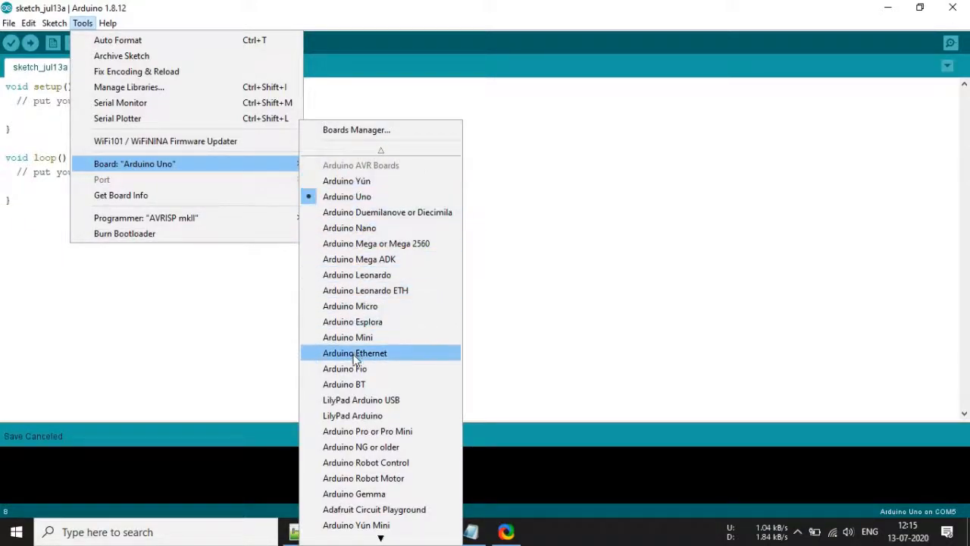
scroll(356, 242, "down", 5)
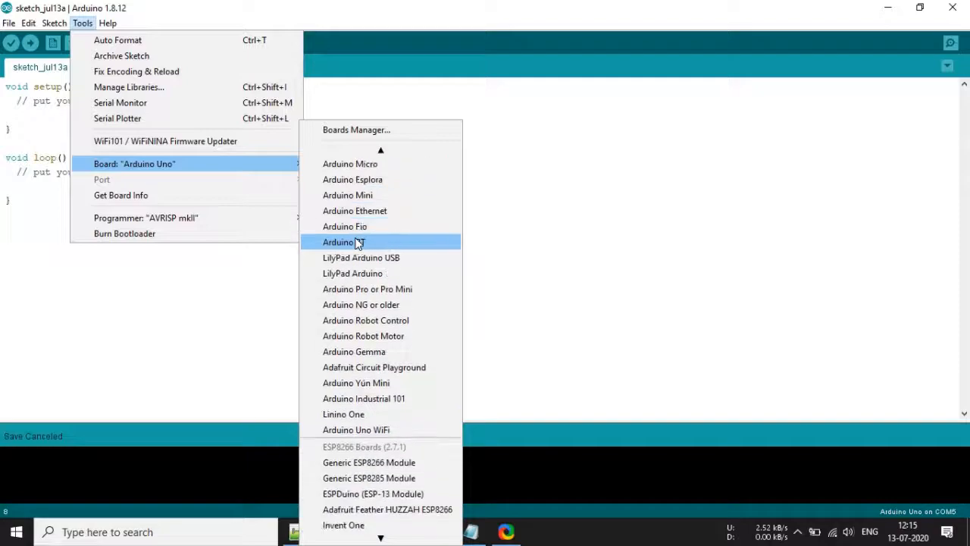
scroll(357, 244, "down", 5)
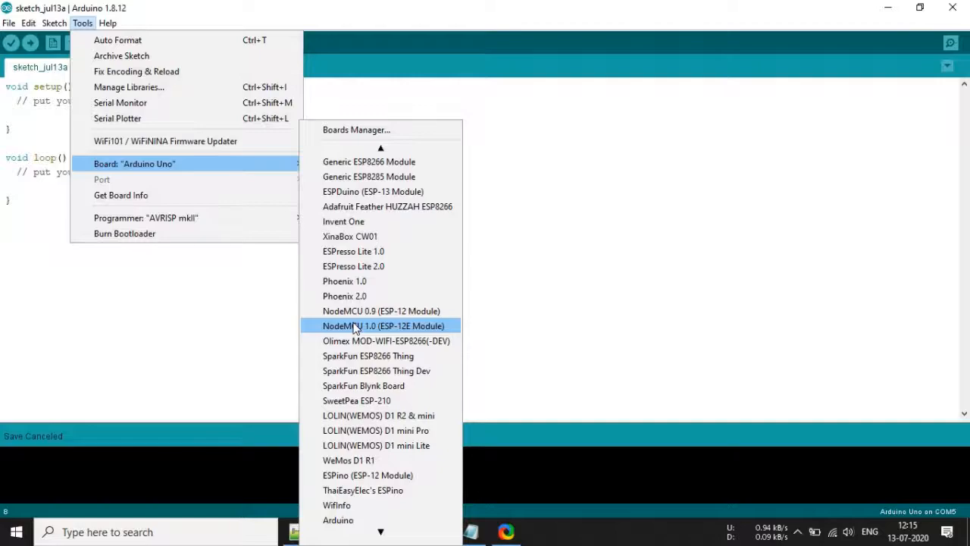
left_click(403, 326)
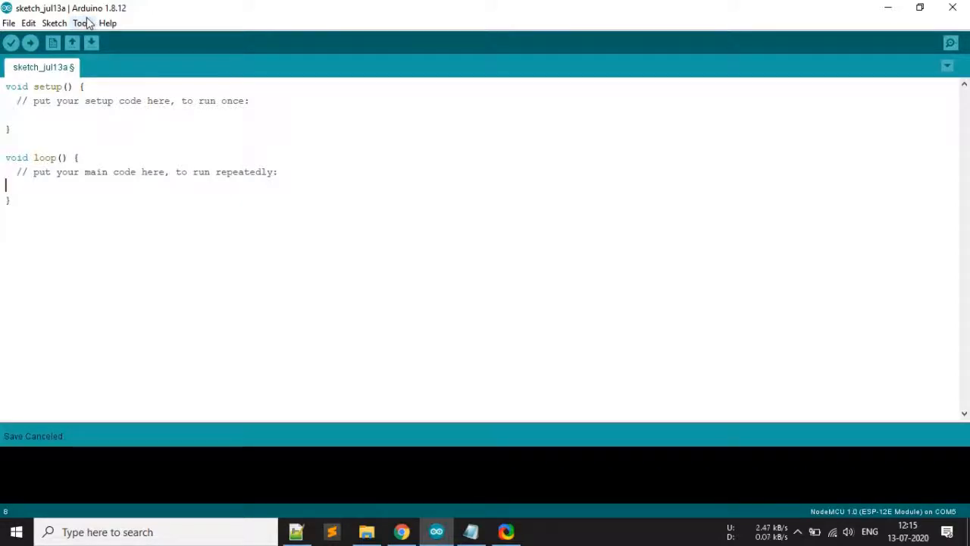
Step: Review the NodeMCU board's configuration options, including upload speed, flash size and port, without changing them
left_click(82, 23)
mouse_move(168, 170)
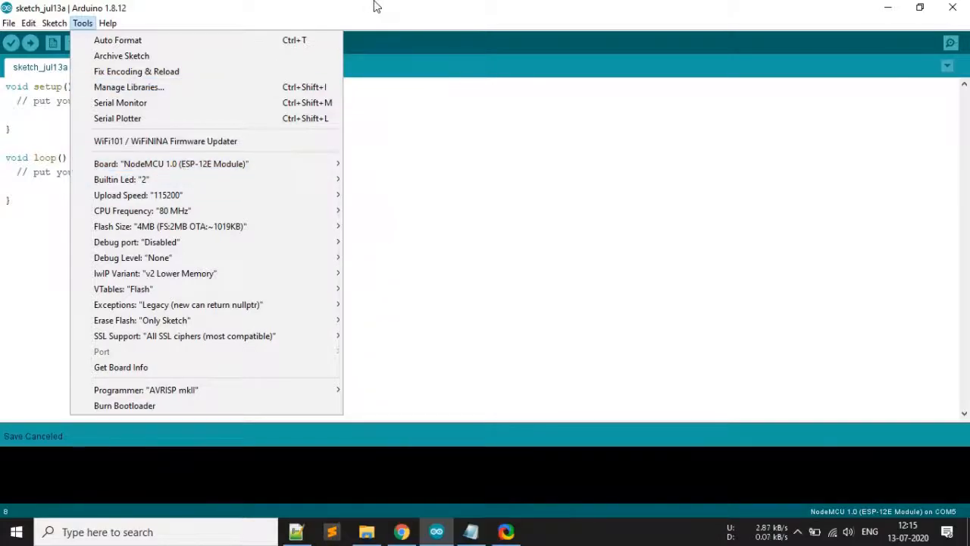
mouse_move(222, 163)
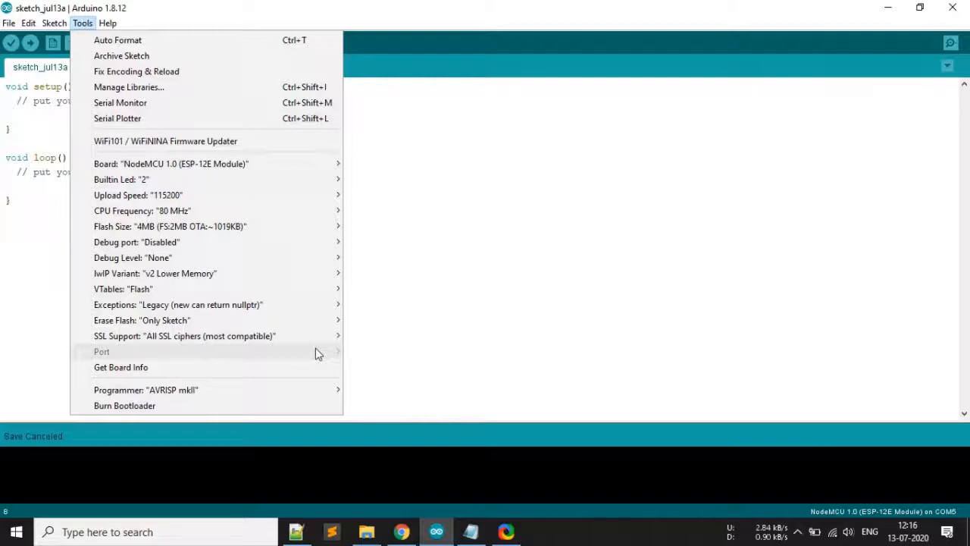
left_click(575, 4)
left_click(284, 188)
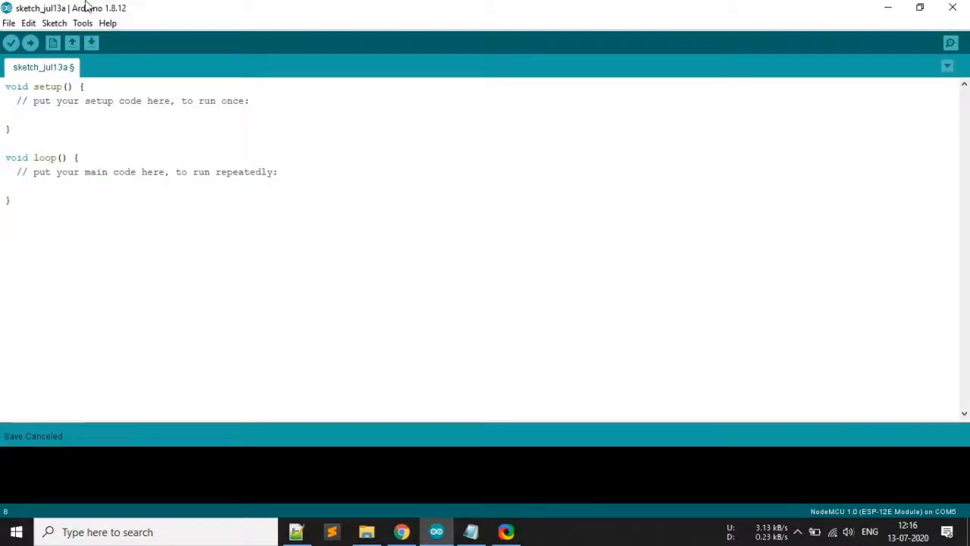
Step: Check which serial port is selected for the NodeMCU board
left_click(82, 25)
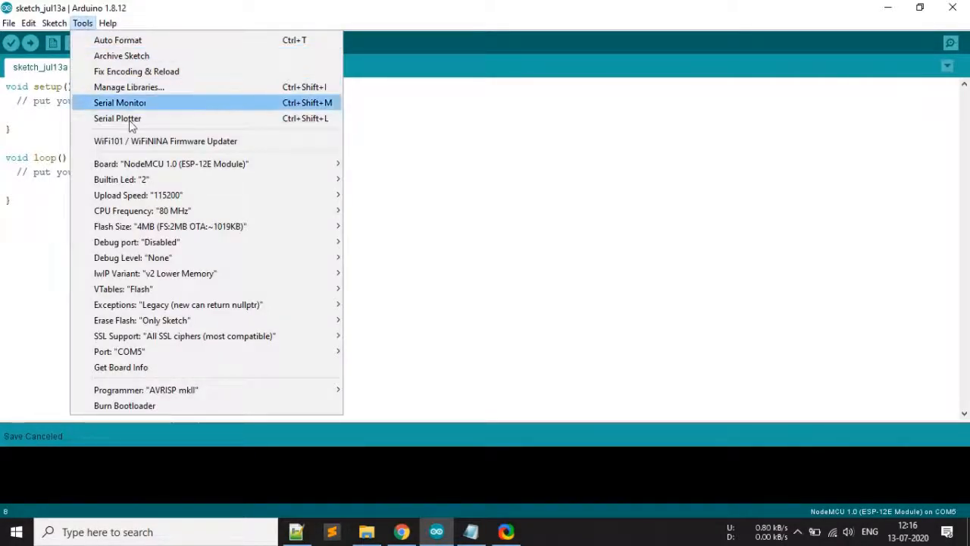
mouse_move(196, 357)
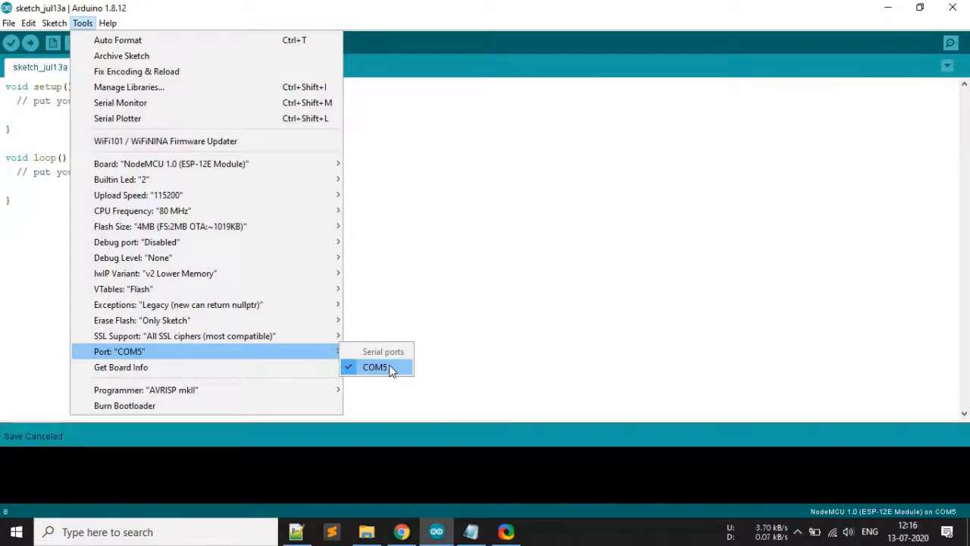
left_click(614, 7)
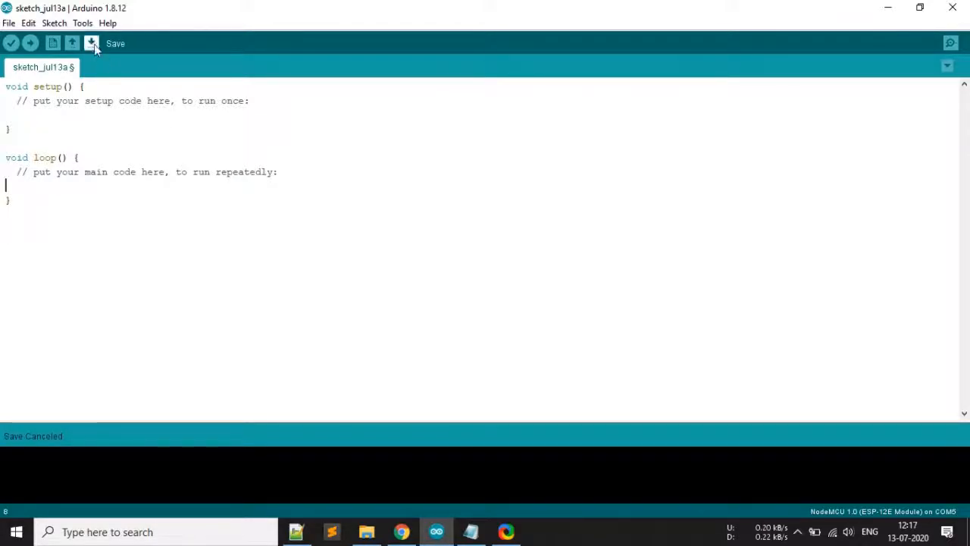
Step: Open the Library Manager and search it for arduinojson
left_click(83, 26)
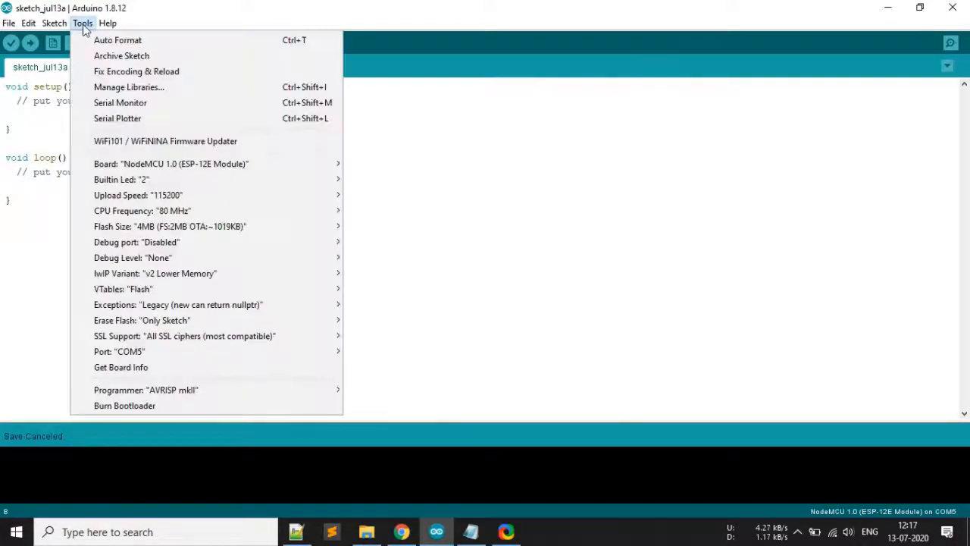
left_click(129, 87)
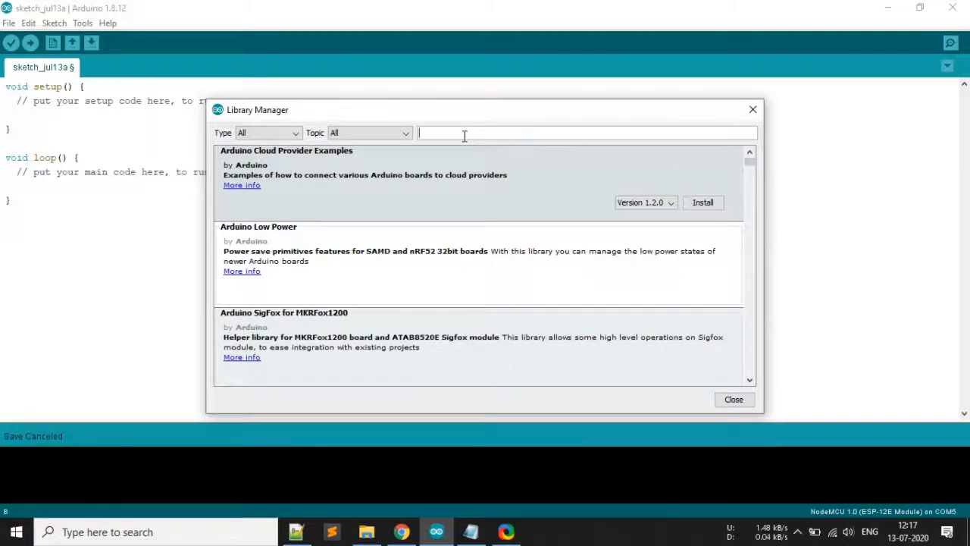
type("rduinojson")
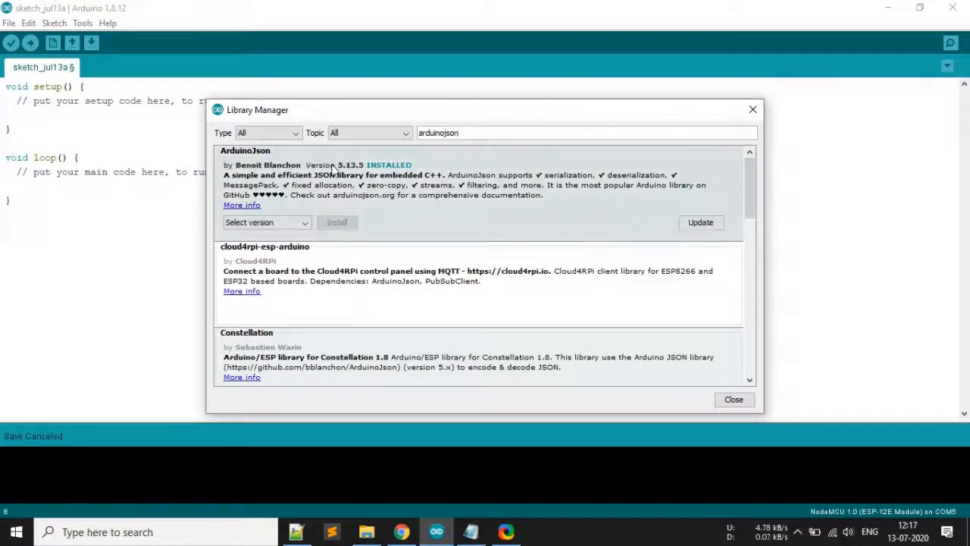
mouse_move(597, 193)
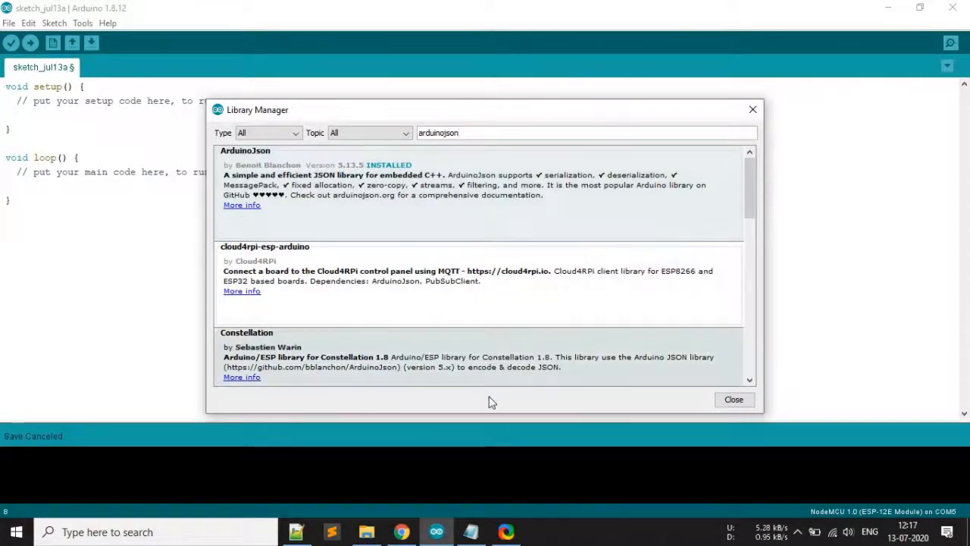
Step: Check the required ArduinoJson library name and version in the Notepad library notes and minimize Notepad
left_click(477, 535)
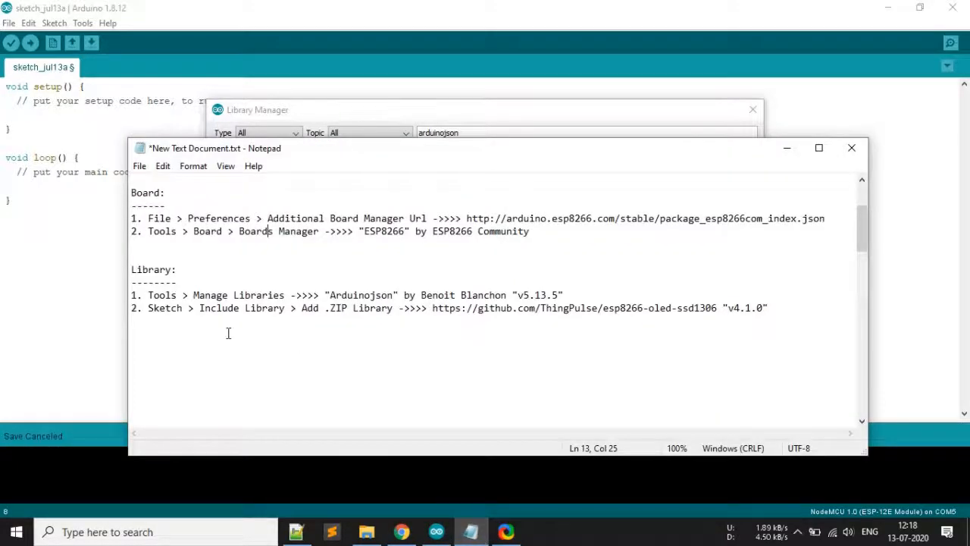
left_click_drag(132, 193, 777, 310)
left_click(777, 309)
double_click(161, 293)
double_click(353, 294)
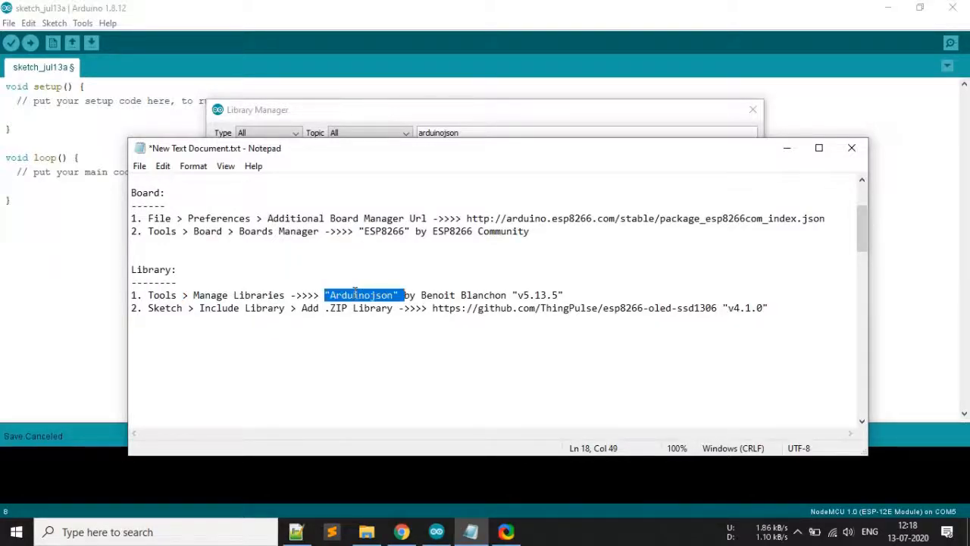
left_click(354, 295)
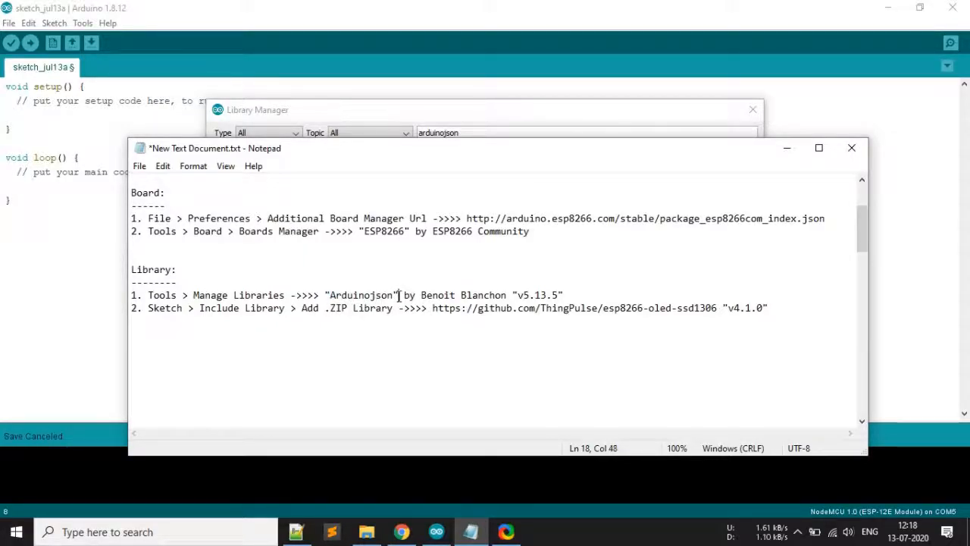
double_click(381, 294)
left_click(436, 271)
left_click_drag(516, 296, 554, 297)
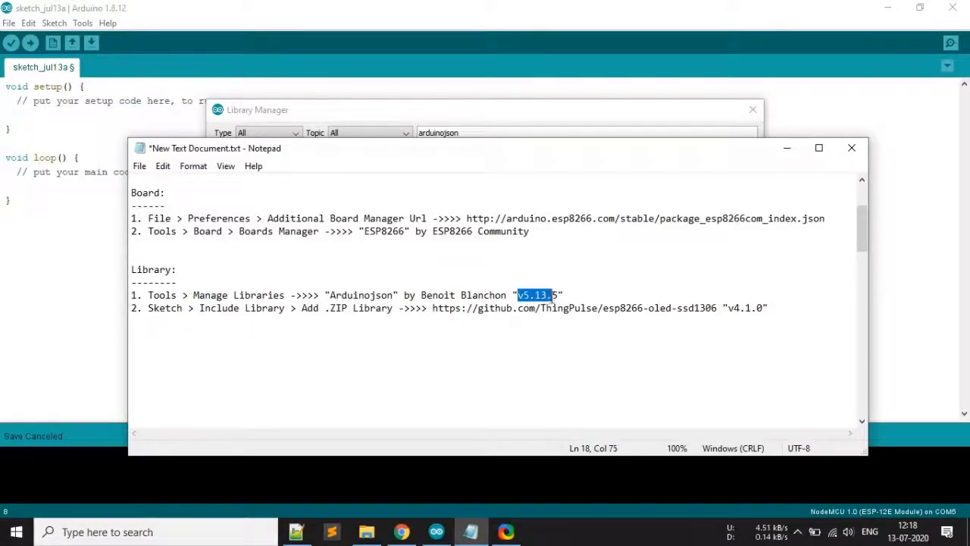
left_click(786, 151)
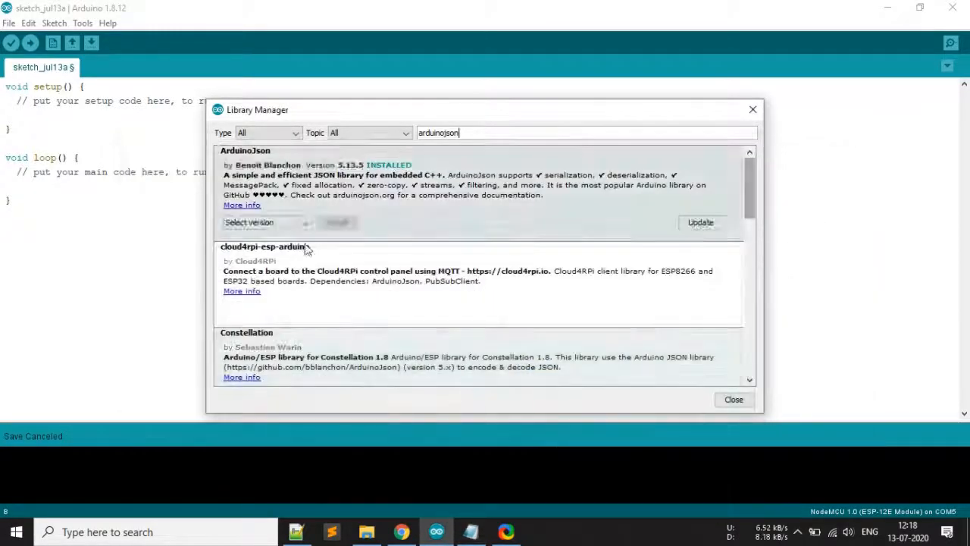
Step: Review the selectable ArduinoJson versions down to the 5.13 releases, leave the selection unset and close the Library Manager
left_click(275, 223)
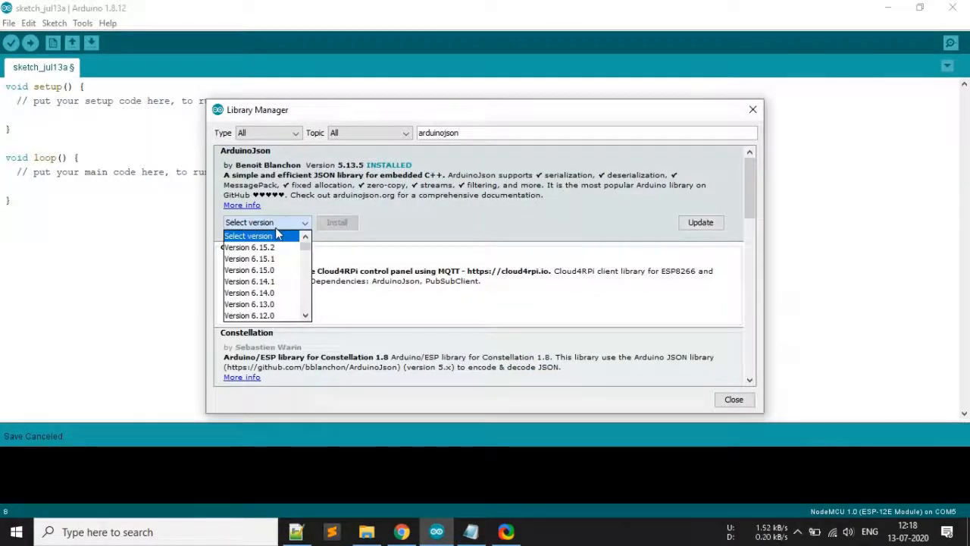
left_click(275, 226)
left_click(275, 226)
scroll(282, 271, "down", 3)
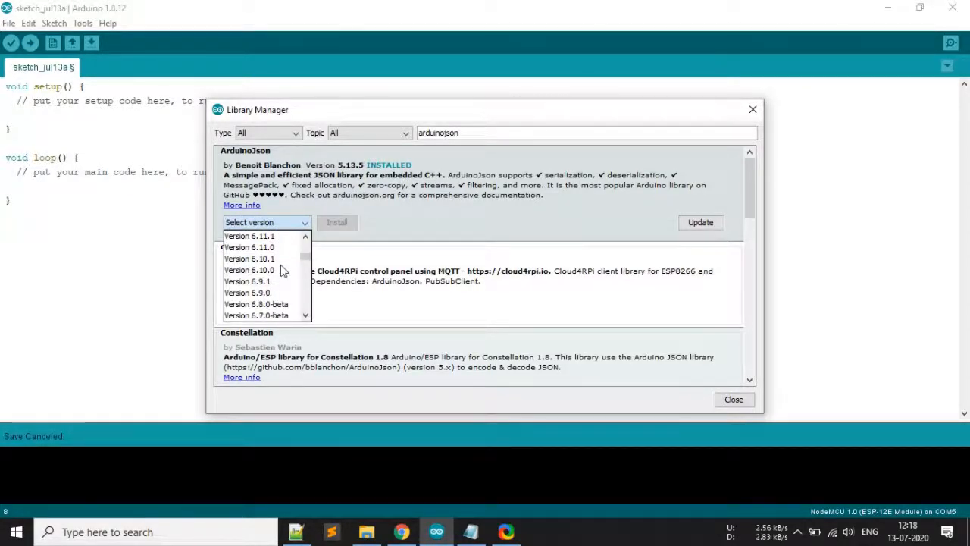
scroll(281, 267, "up", 3)
scroll(263, 279, "down", 2)
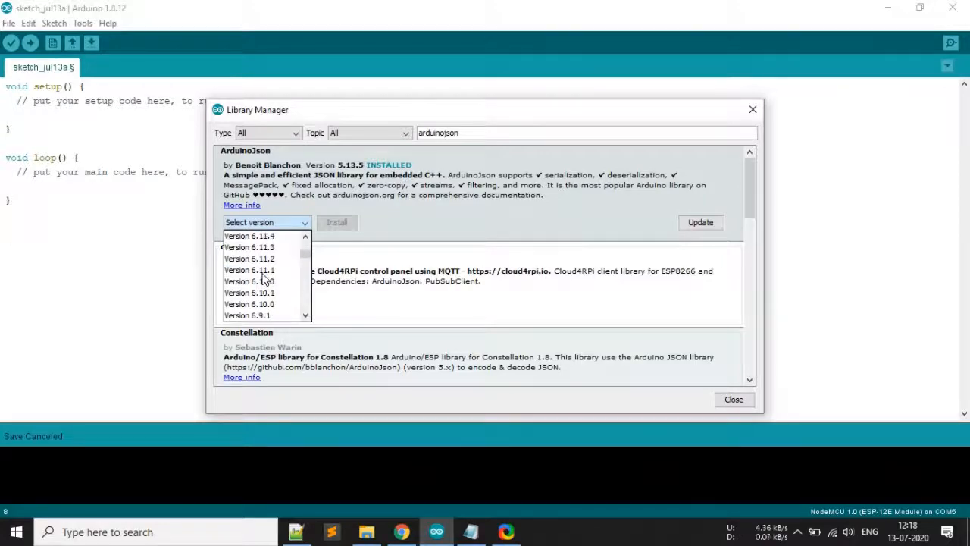
scroll(263, 279, "down", 5)
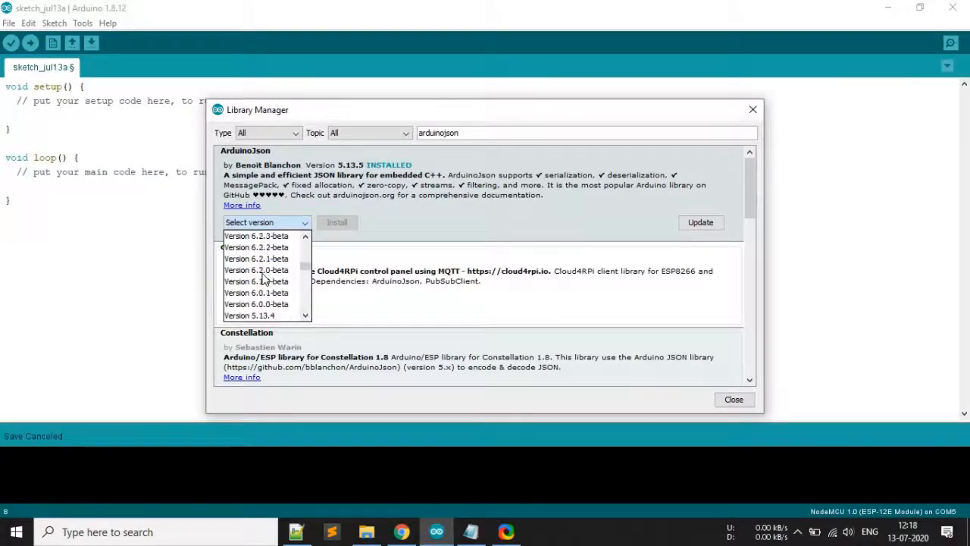
scroll(263, 284, "down", 1)
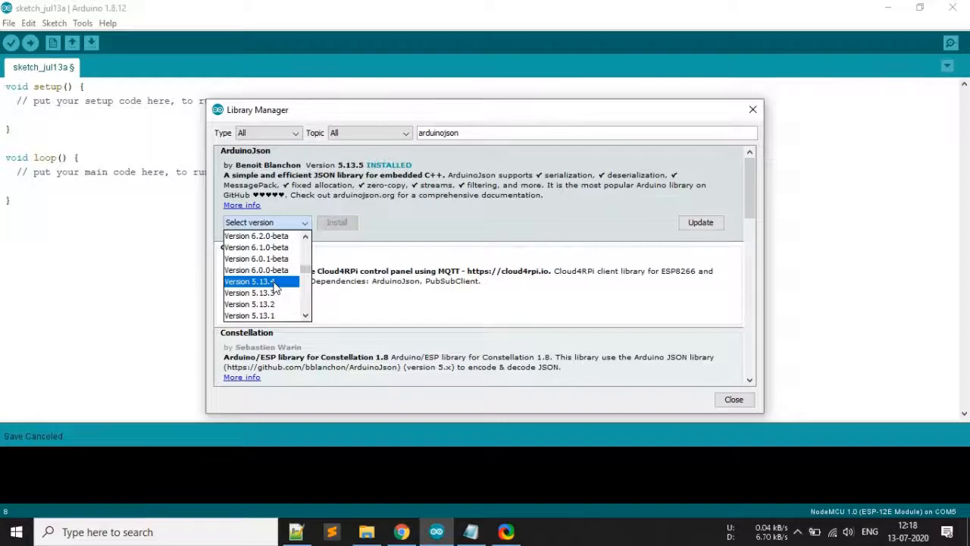
left_click(347, 226)
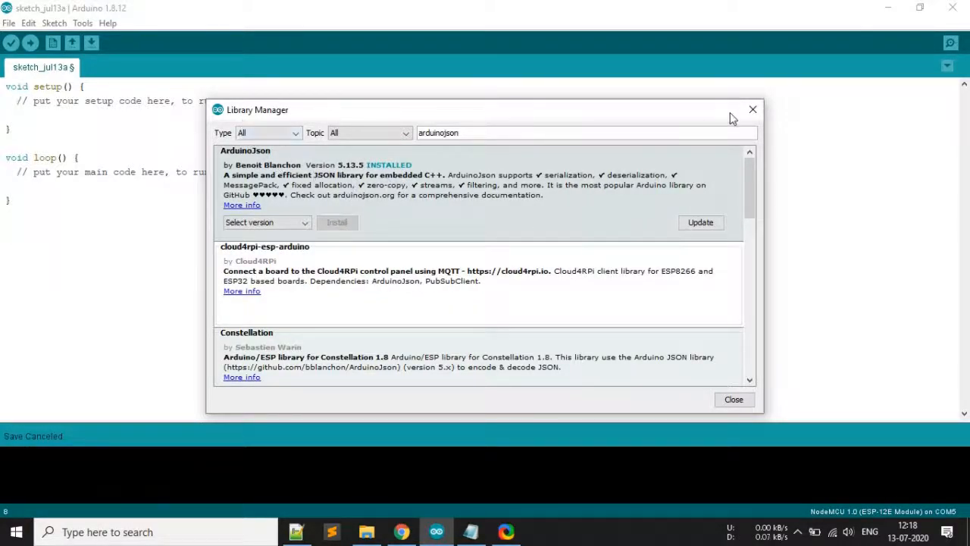
left_click(752, 110)
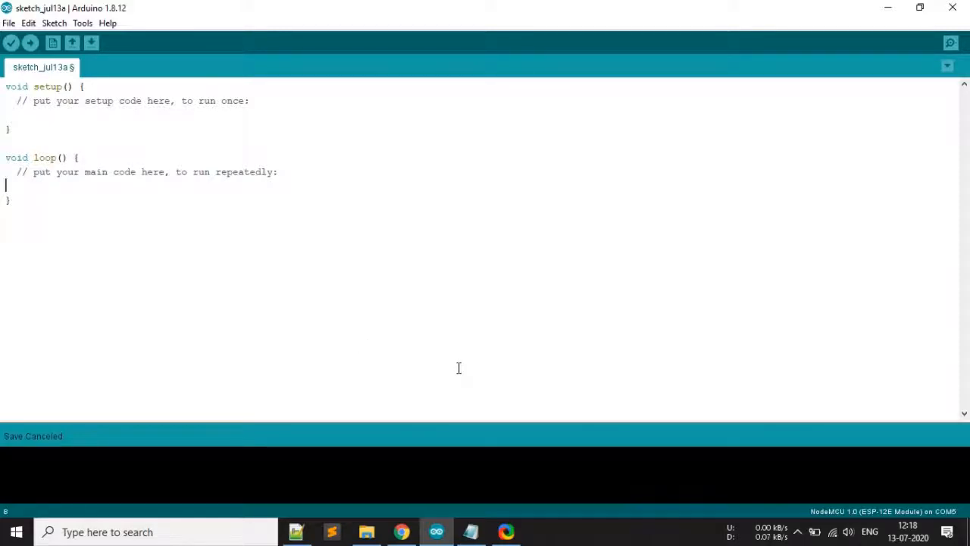
left_click(470, 531)
left_click_drag(432, 307, 719, 308)
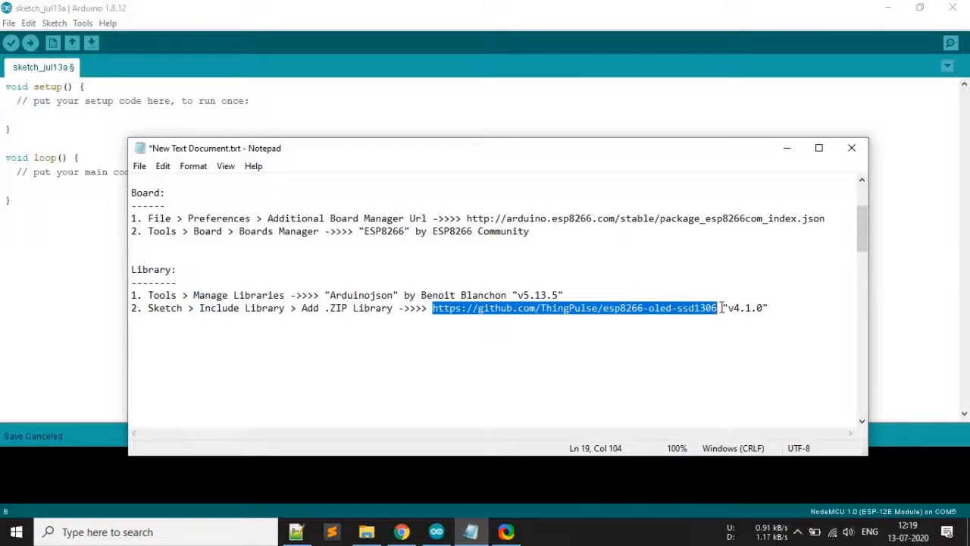
left_click(722, 308)
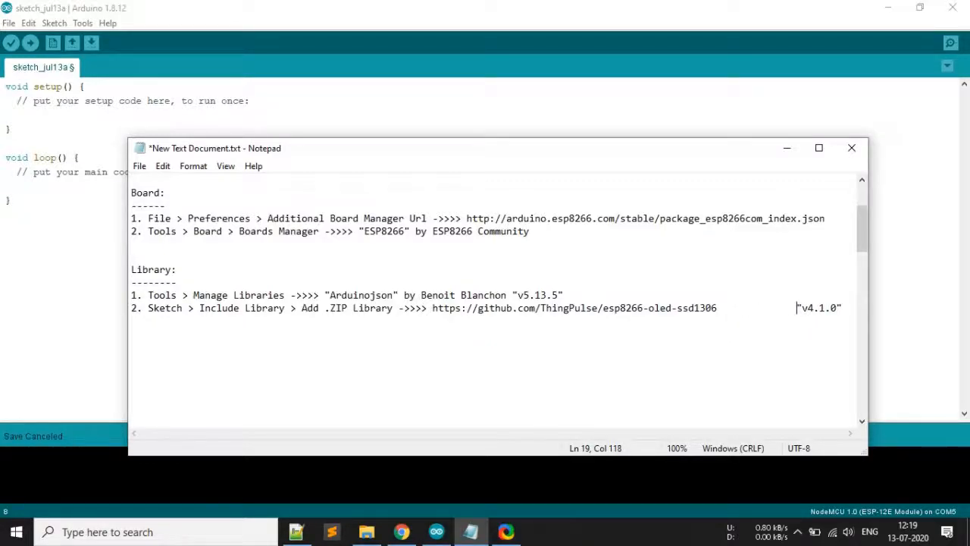
left_click_drag(433, 307, 716, 309)
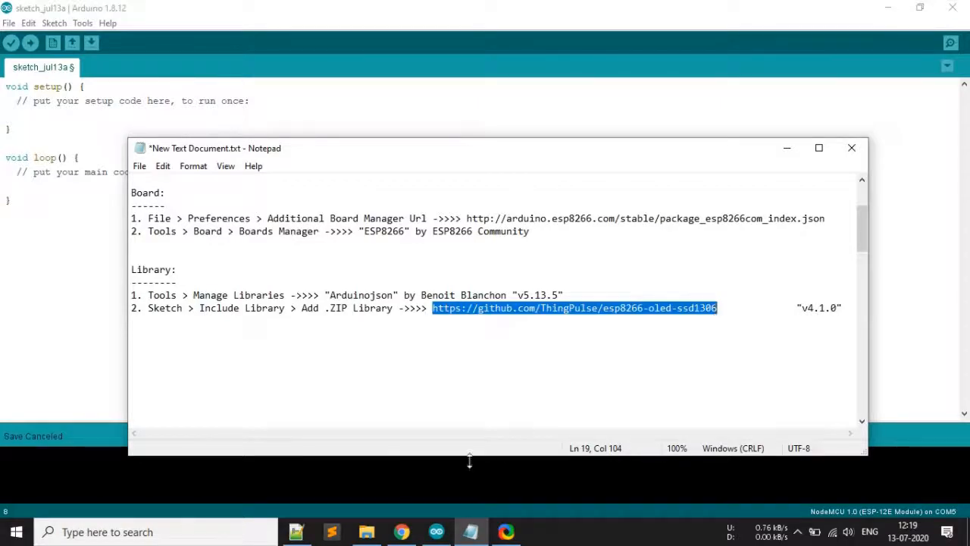
Step: Switch to Chrome, download the ThingPulse esp8266-oled-ssd1306 repository from GitHub as a ZIP, and minimize the browser
left_click(401, 531)
left_click(218, 8)
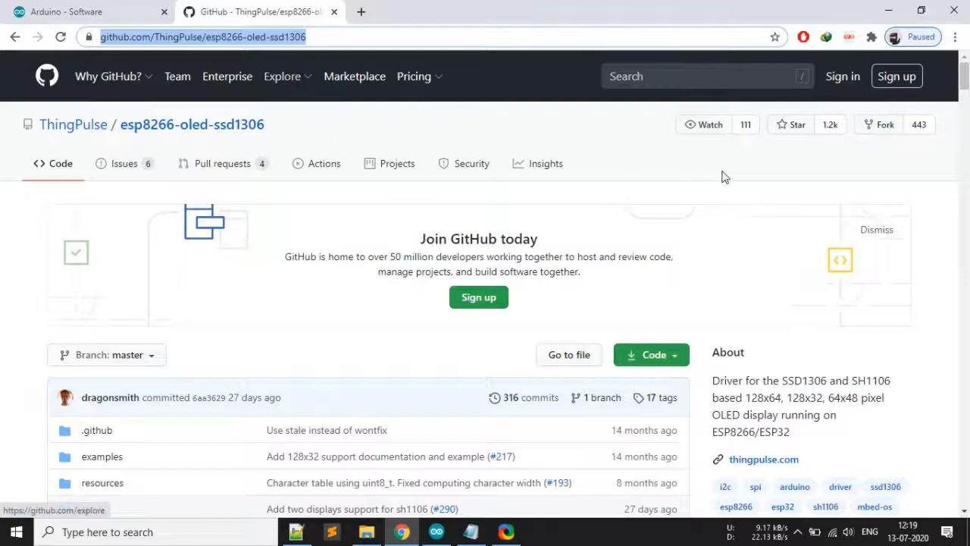
left_click(729, 199)
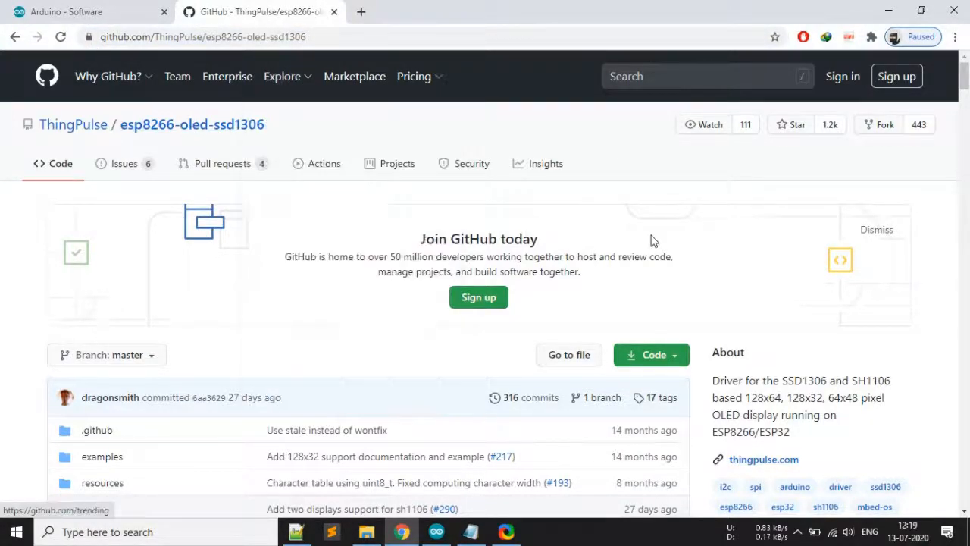
scroll(595, 258, "down", 2)
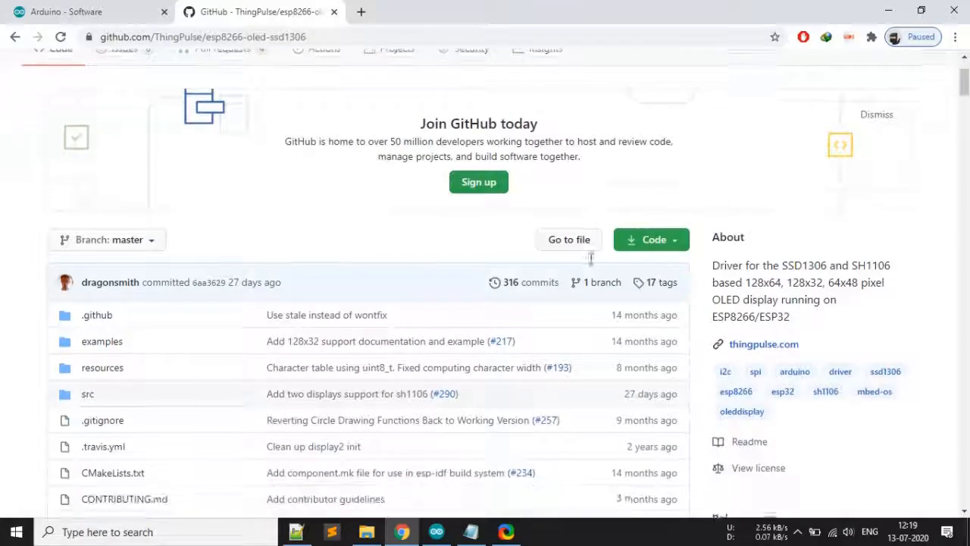
left_click(677, 241)
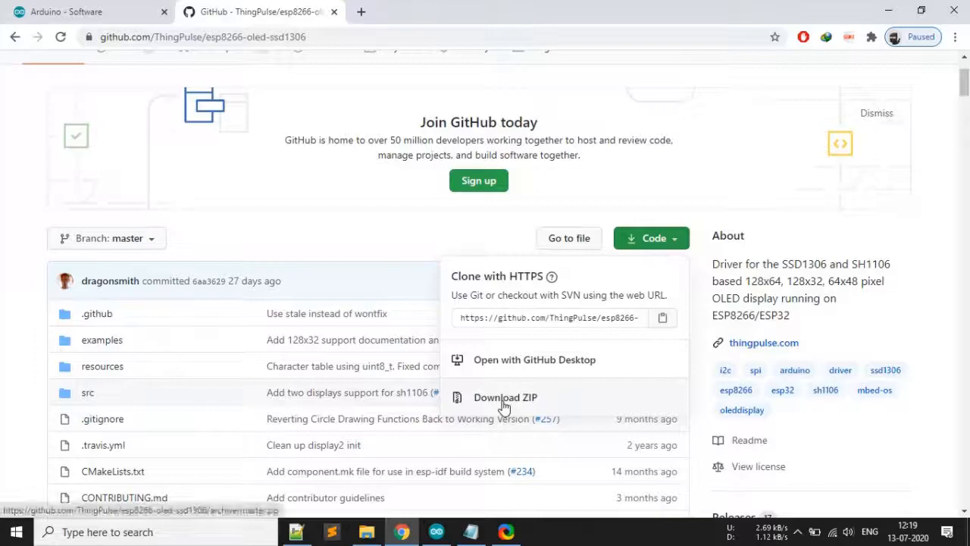
left_click(504, 407)
left_click(888, 11)
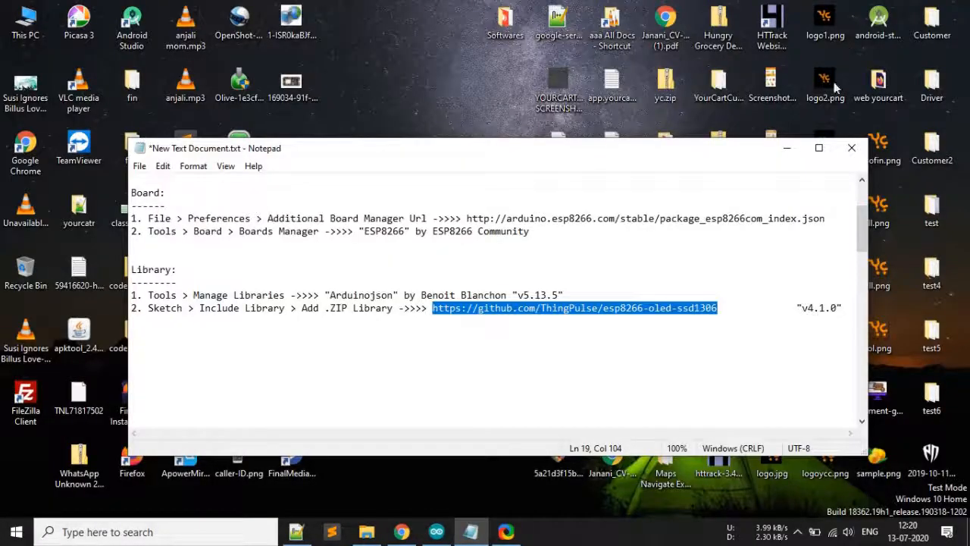
Step: Minimize Notepad and move esp8266-oled-ssd1306-master_2.zip to the free desktop area directly above the Arduino shortcut
left_click(780, 150)
left_click_drag(239, 210, 412, 139)
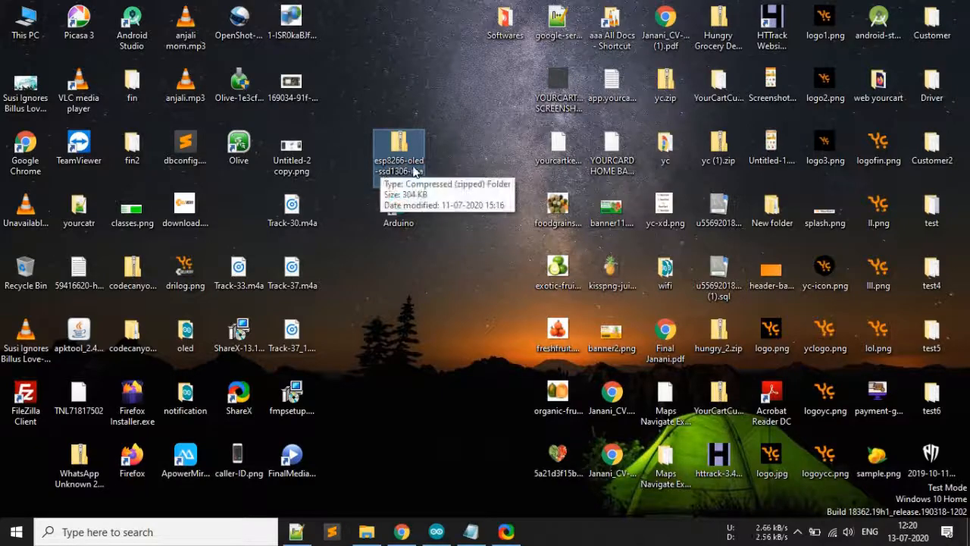
left_click(443, 213)
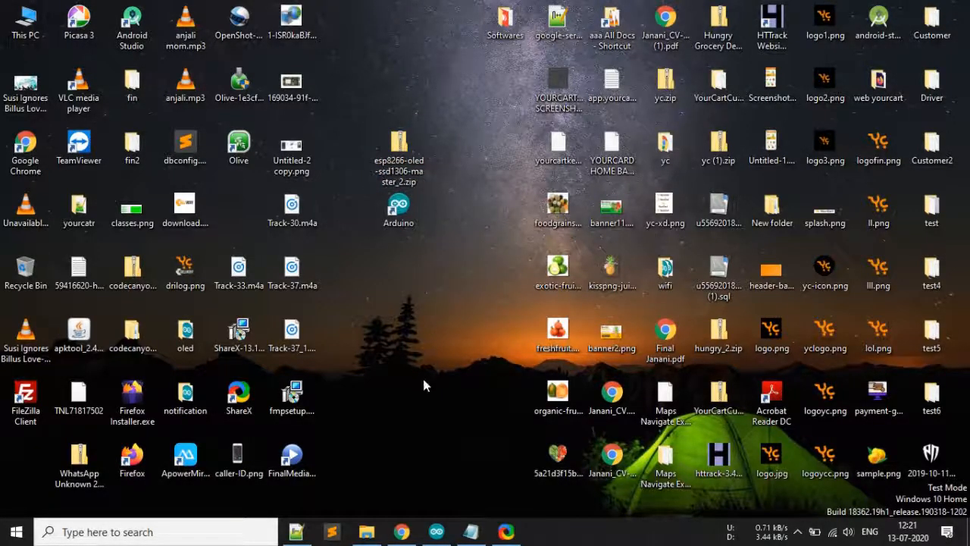
Step: Switch to the Arduino IDE and start adding a ZIP library, with the file chooser set to the Desktop folder
left_click(438, 529)
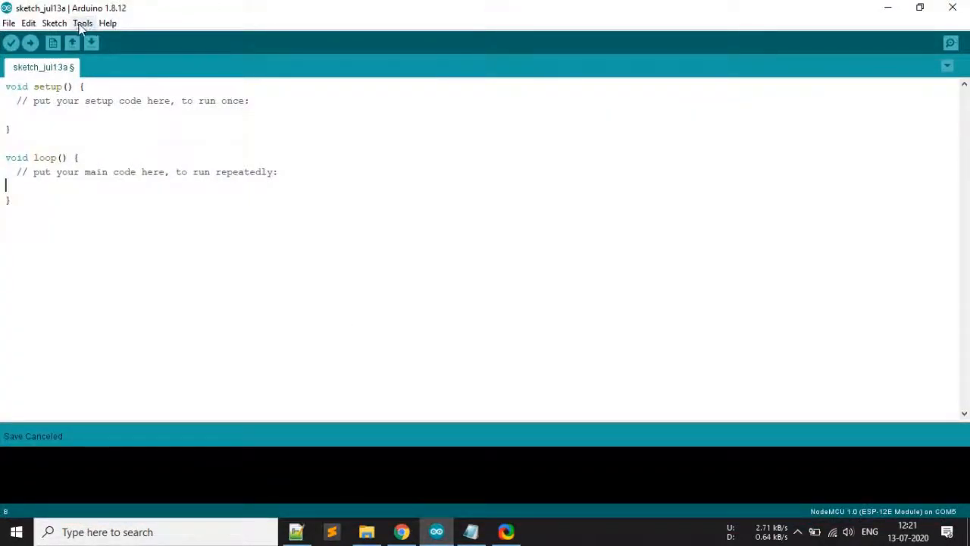
left_click(53, 24)
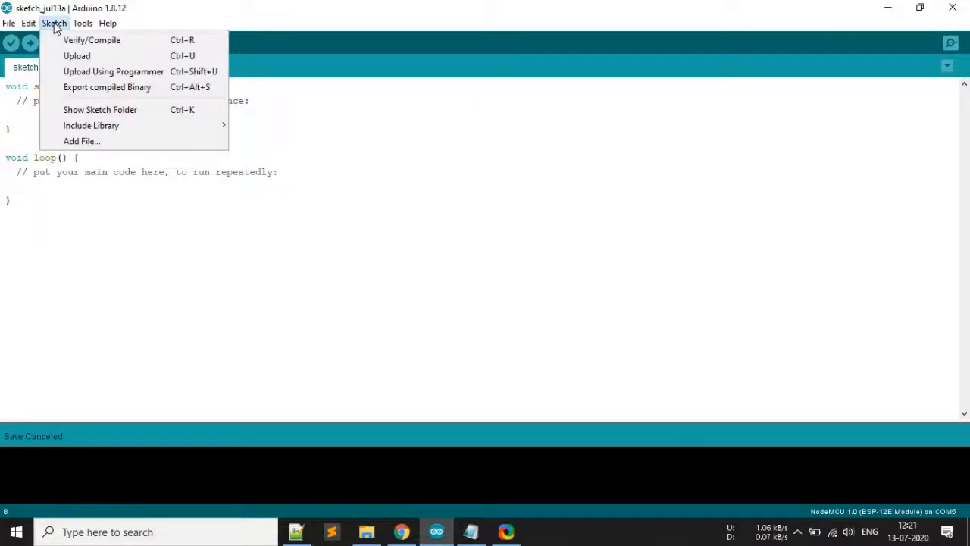
mouse_move(108, 127)
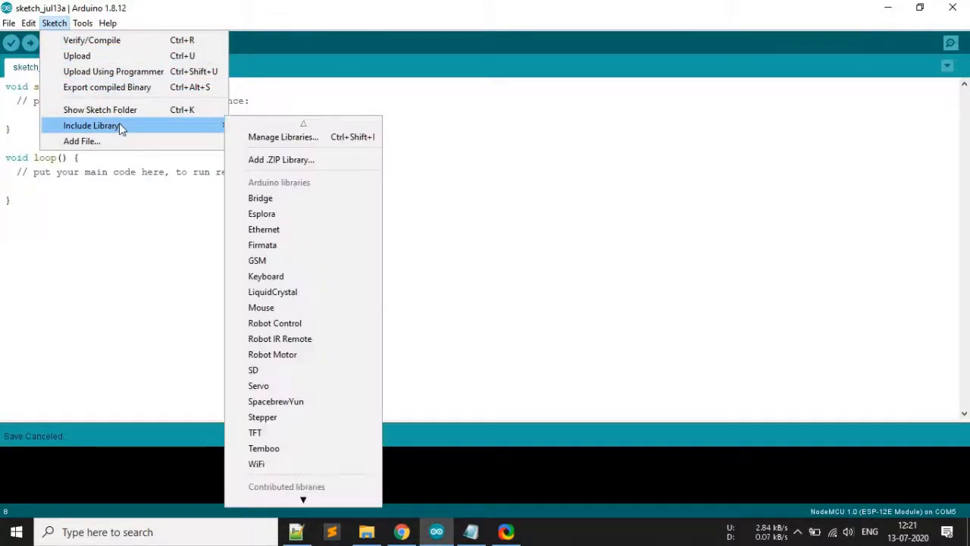
left_click(304, 160)
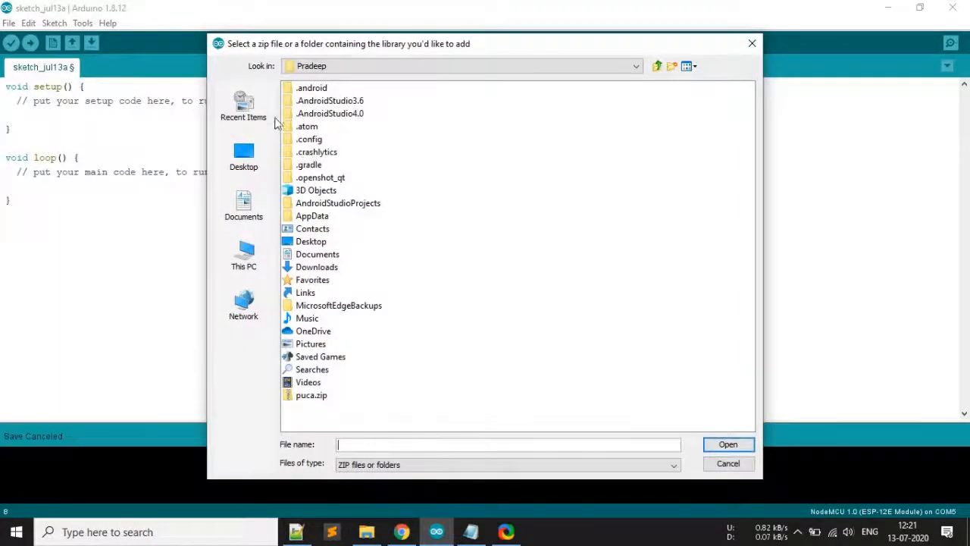
left_click(241, 157)
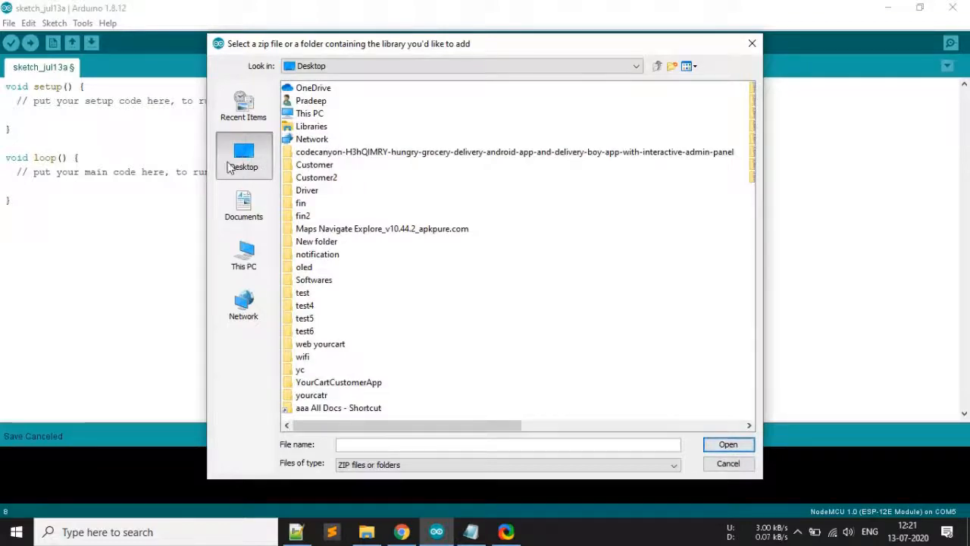
Step: Locate and select esp8266-oled-ssd1306-master_2.zip among the Desktop files, and close the chooser without adding the library
left_click(466, 153)
left_click(470, 154)
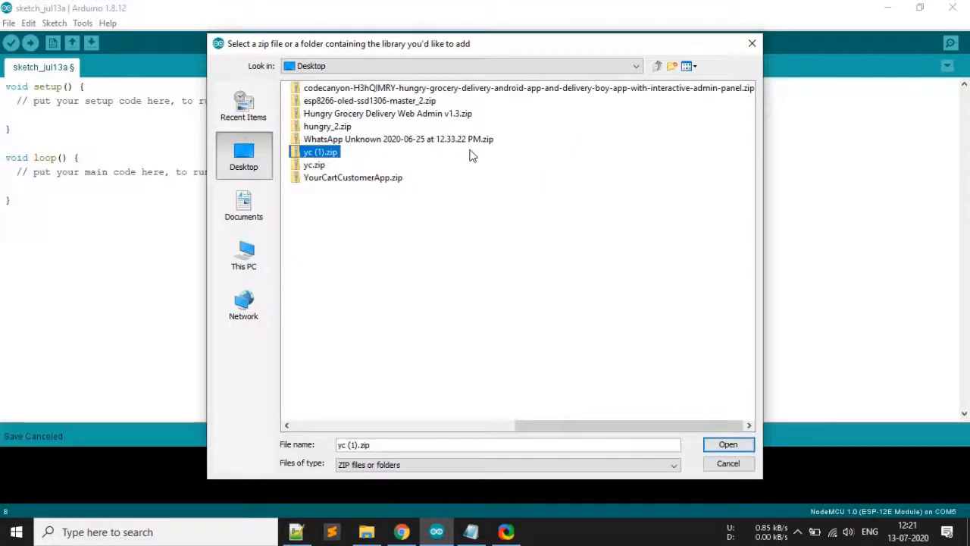
left_click(312, 103)
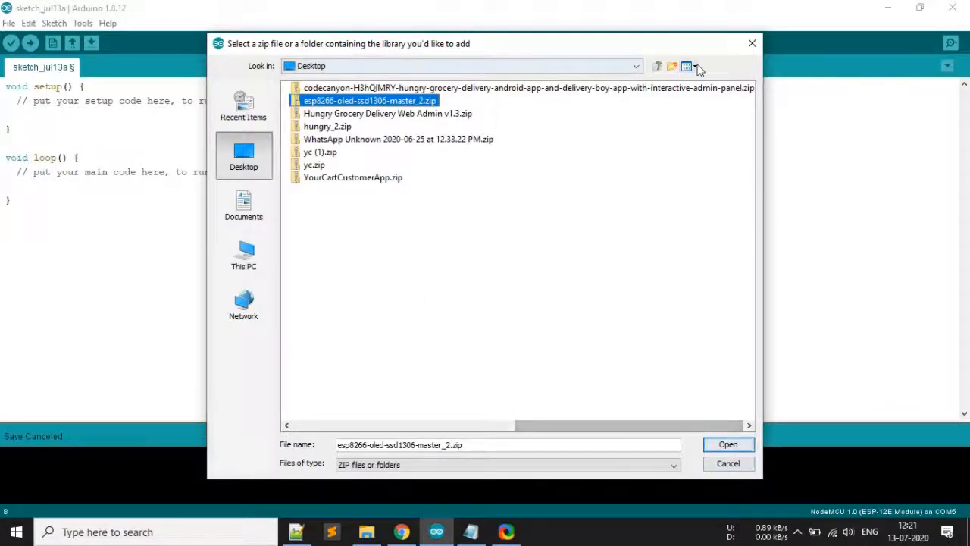
left_click(751, 43)
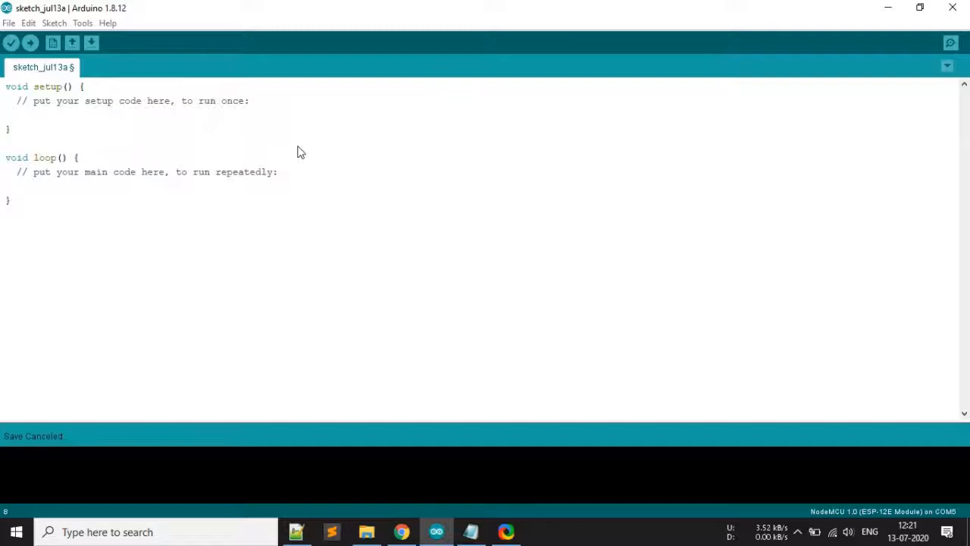